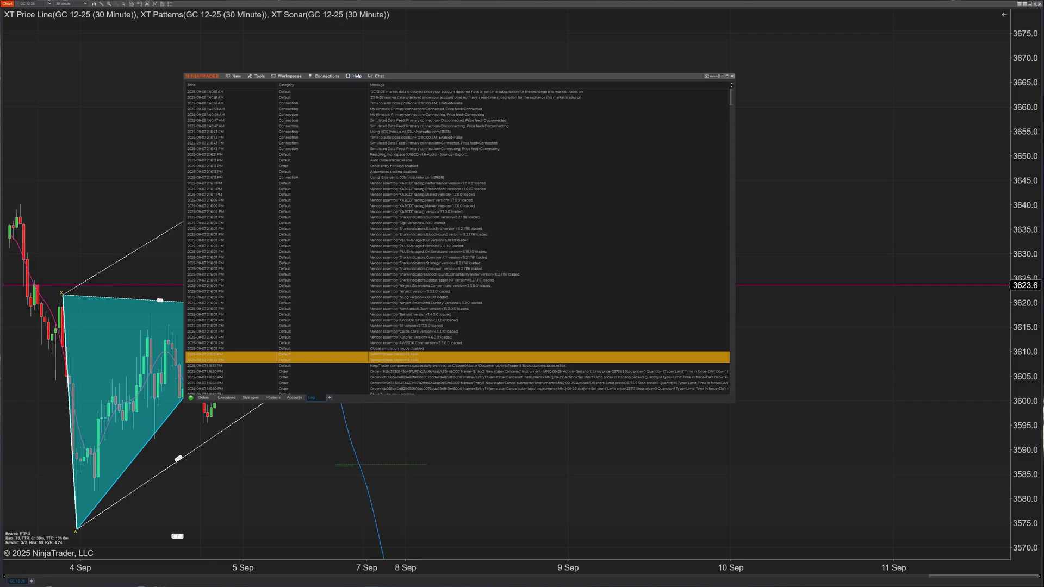
# Check the NinjaTrader version in Help > About, which shows 8.1.6.0 64-bit.
pyautogui.click(355, 76)
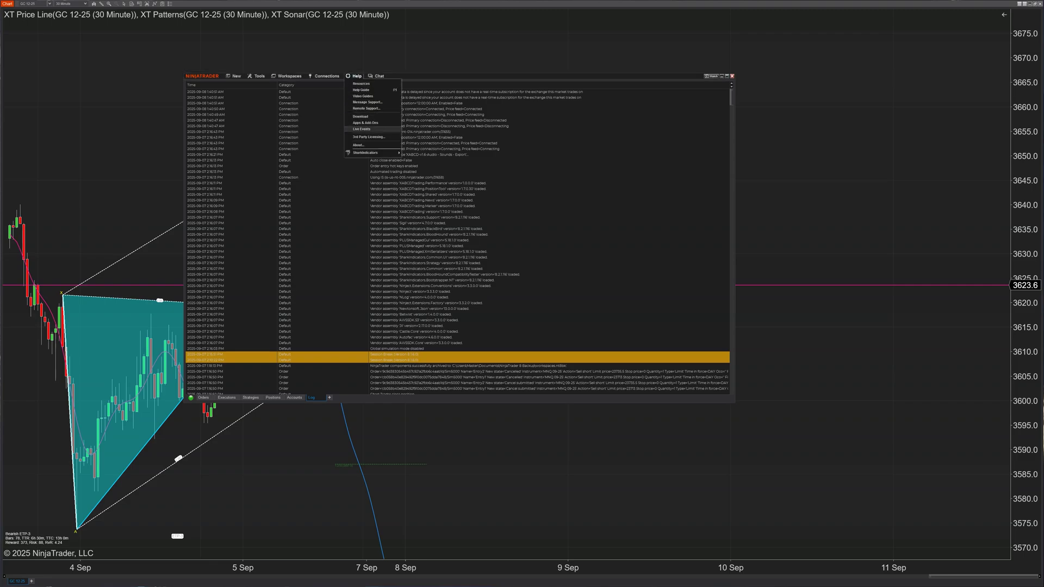
pyautogui.click(359, 145)
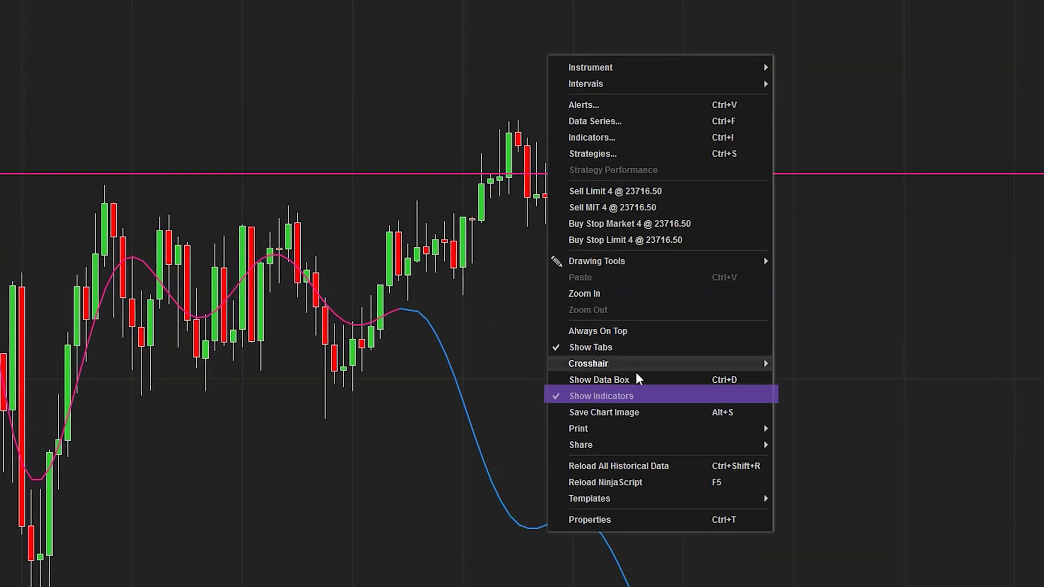
# Turn off the MNQ chart's indicators, then switch Show Indicators back on from the chart's context menu.
pyautogui.click(640, 396)
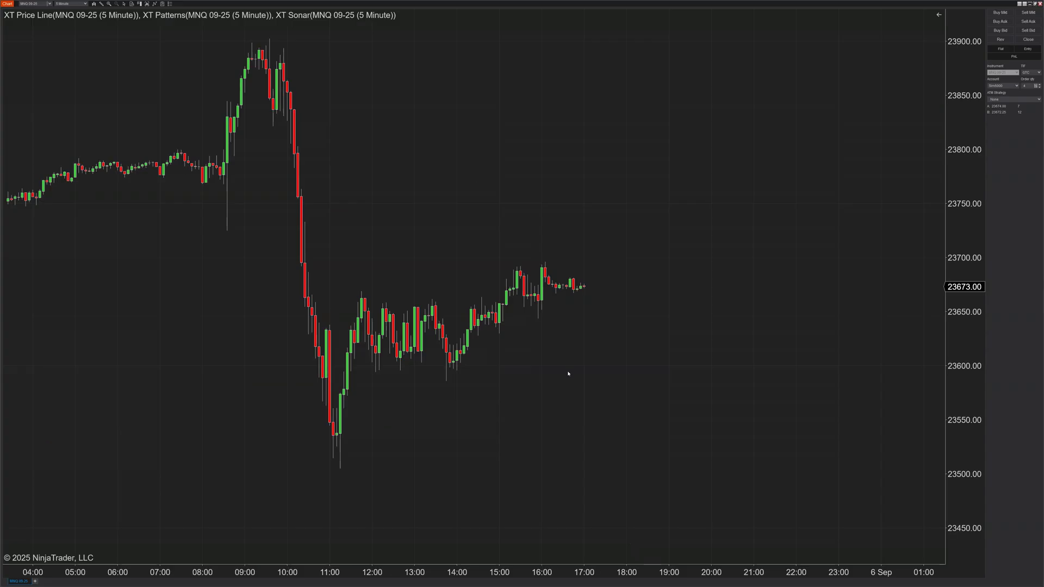
pyautogui.rightClick(526, 140)
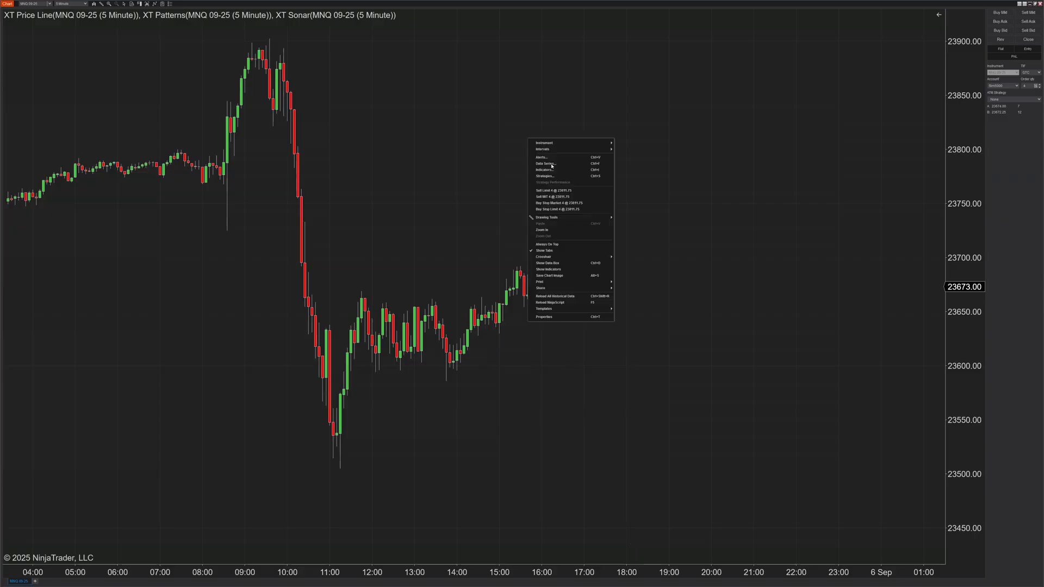
pyautogui.click(566, 270)
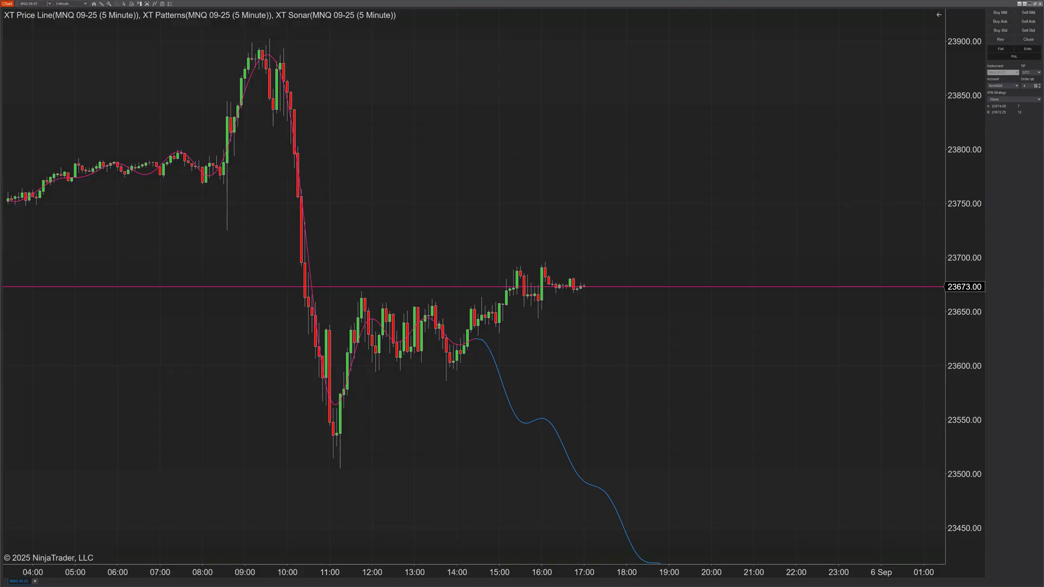
pyautogui.click(285, 235)
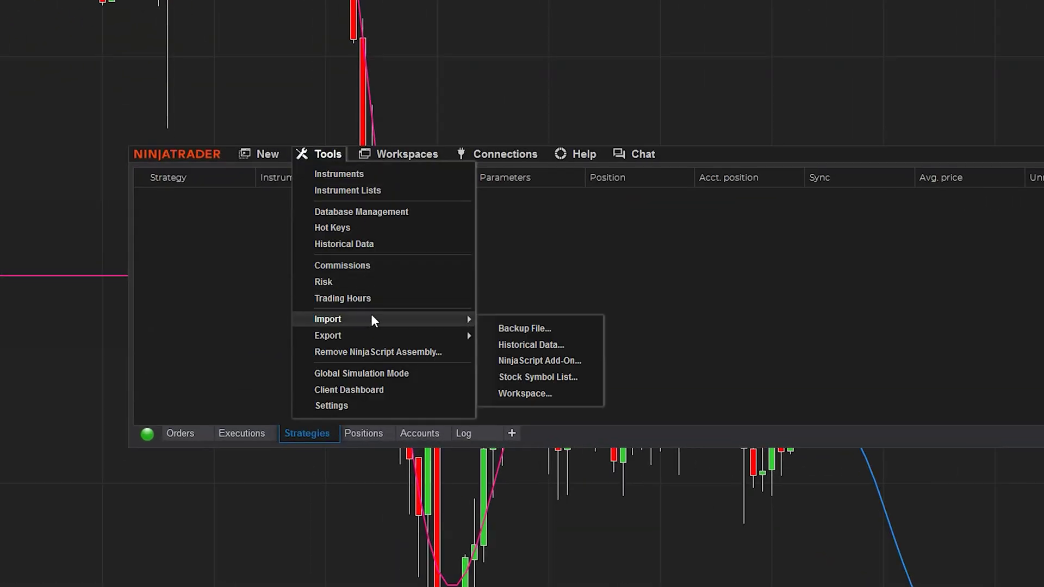
# Assign Ctrl+Shift+N as the hot key for Show indicators.
pyautogui.click(362, 229)
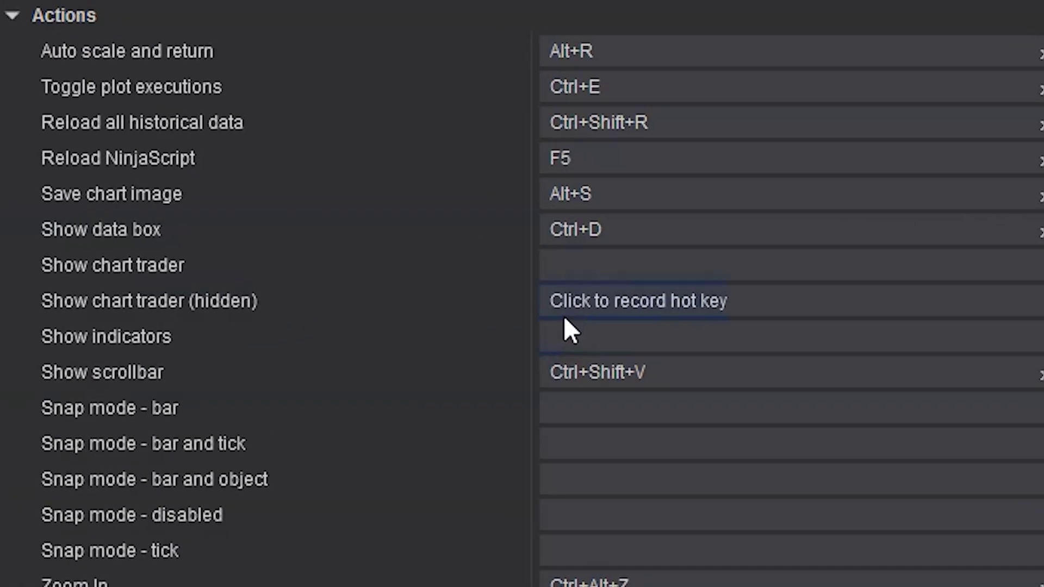
pyautogui.click(632, 262)
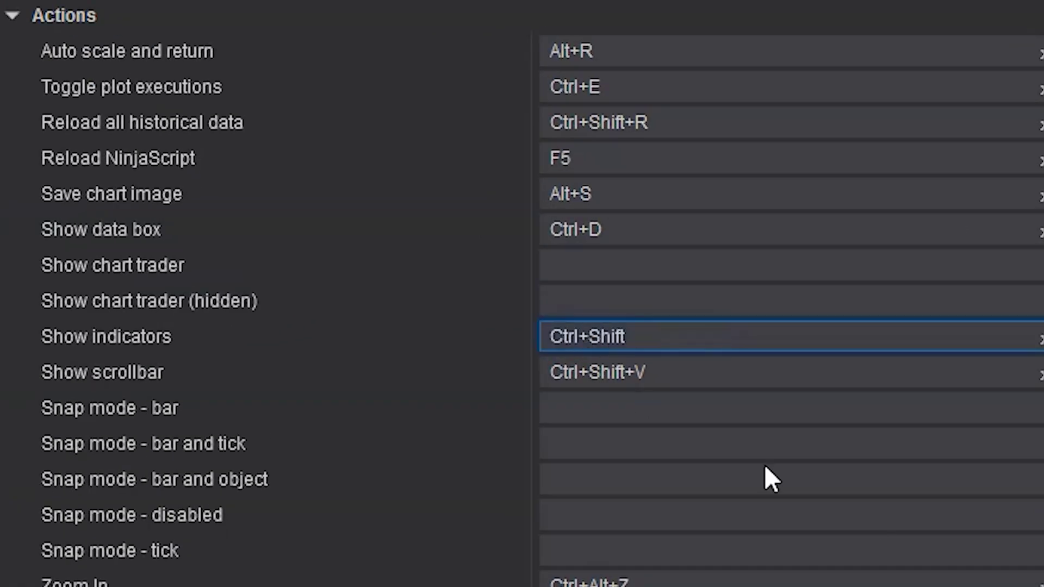
pyautogui.hotkey('ctrl', 'shift', 'n')
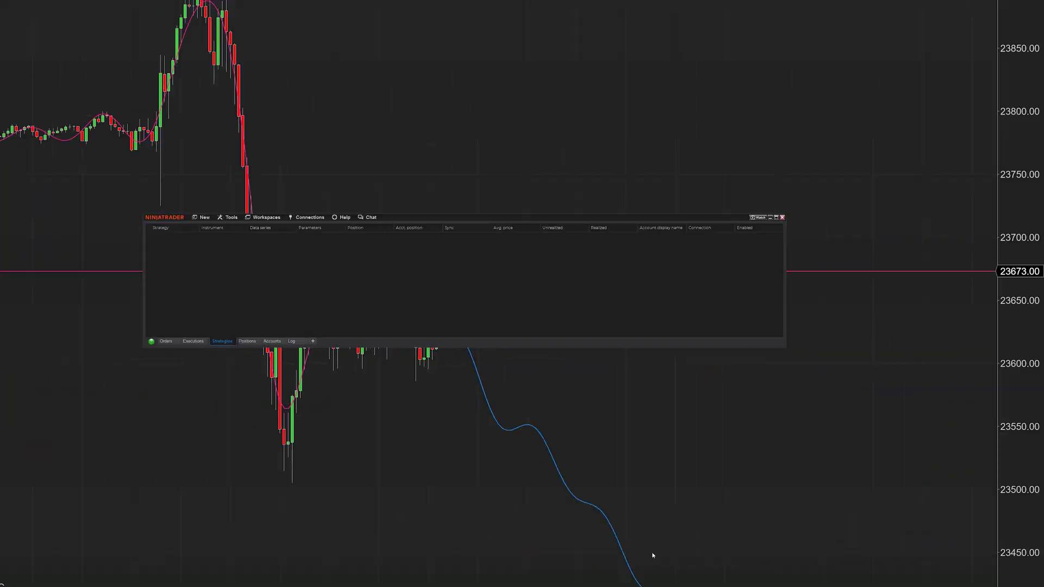
# Toggle the chart's indicators with Ctrl+Shift+N, leaving them hidden.
pyautogui.hotkey('ctrl', 'shift', 'n')
pyautogui.hotkey('ctrl', 'shift', 'n')
pyautogui.hotkey('ctrl', 'shift', 'n')
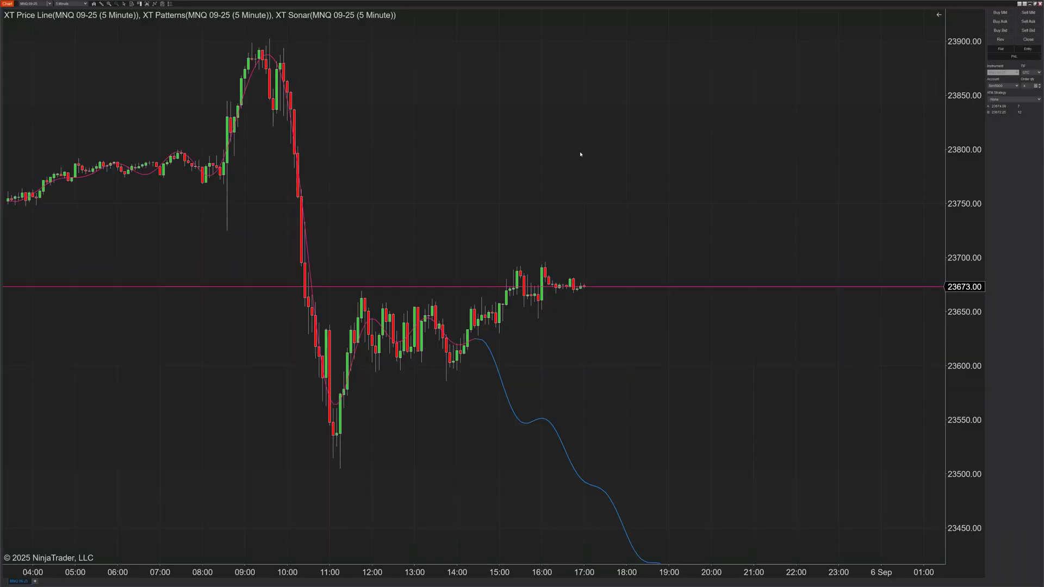
pyautogui.hotkey('ctrl', 'shift', 'n')
pyautogui.hotkey('ctrl', 'shift', 'n')
pyautogui.hotkey('ctrl', 'shift', 'n')
pyautogui.hotkey('ctrl', 'shift', 'n')
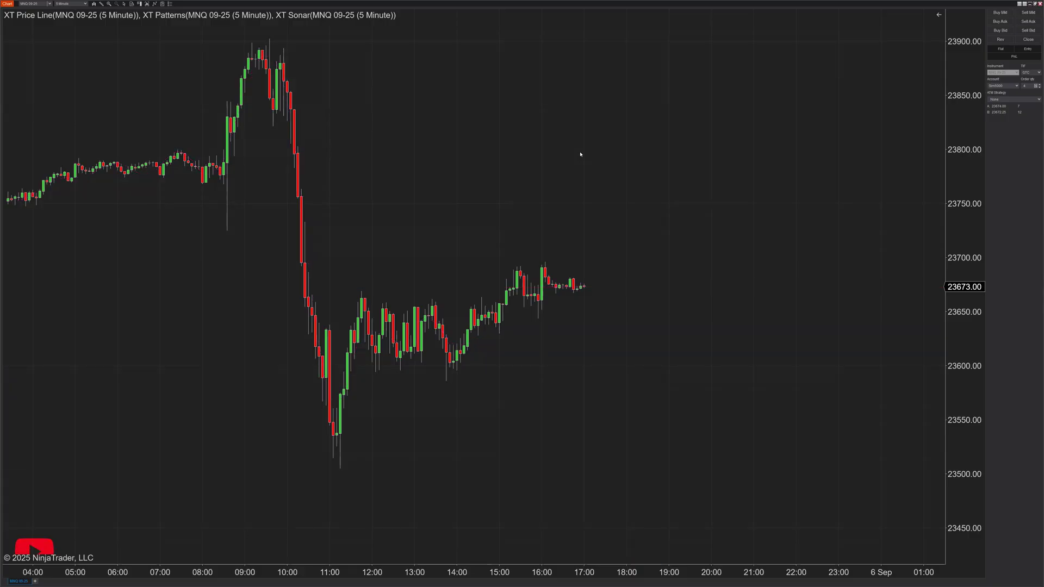
pyautogui.hotkey('ctrl', 'shift', 'n')
pyautogui.hotkey('ctrl', 'shift', 'n')
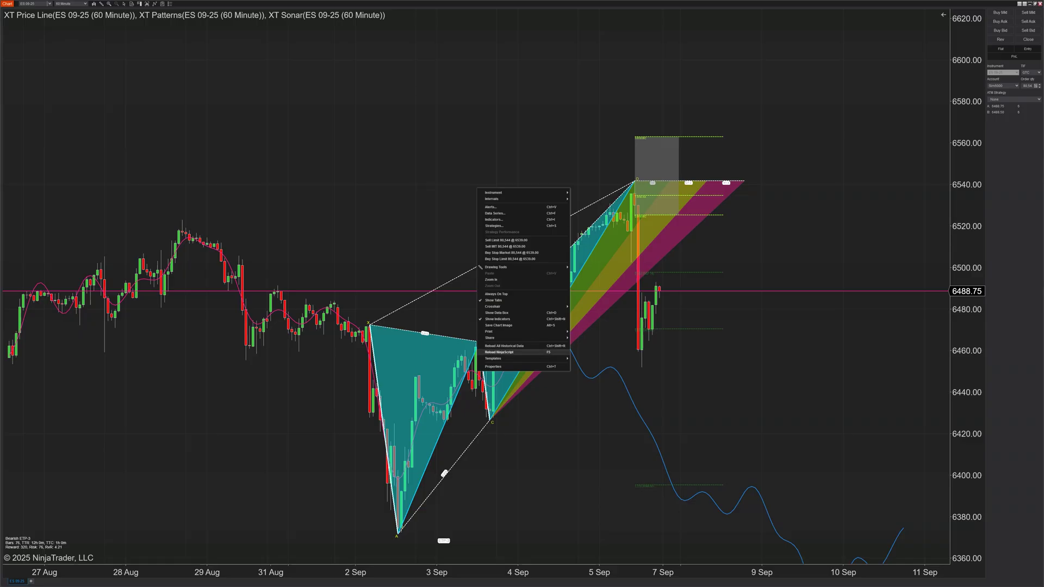
# Set the chart's Number of time highlighters to 3 in Chart Properties.
pyautogui.click(495, 367)
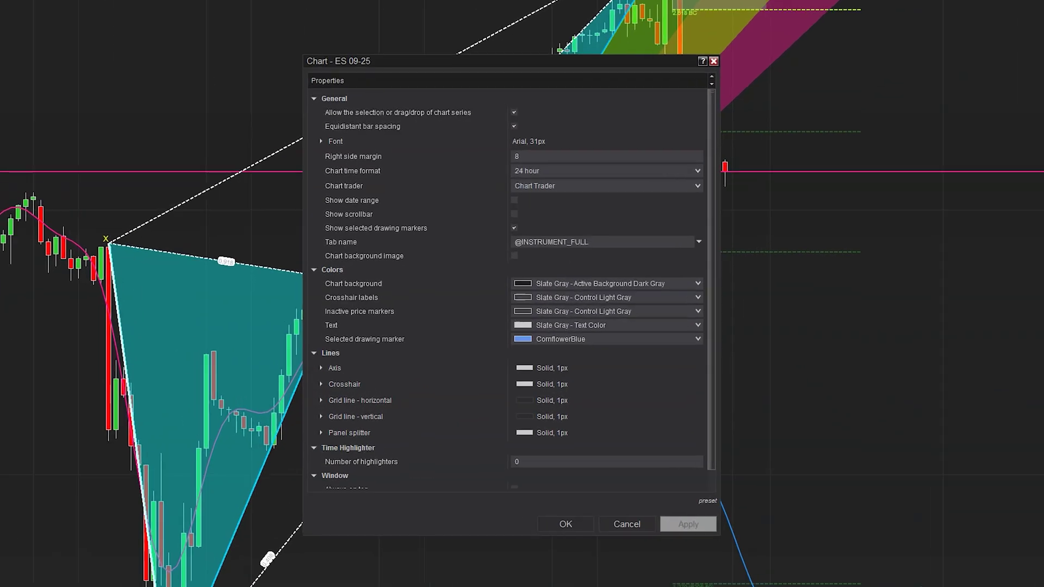
pyautogui.scroll(-2, 508, 283)
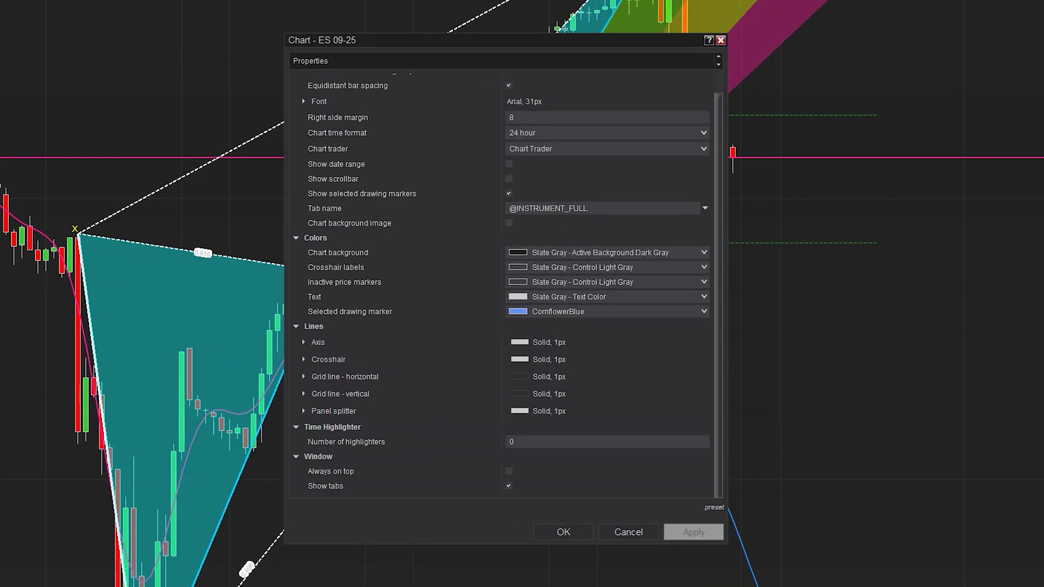
pyautogui.click(606, 442)
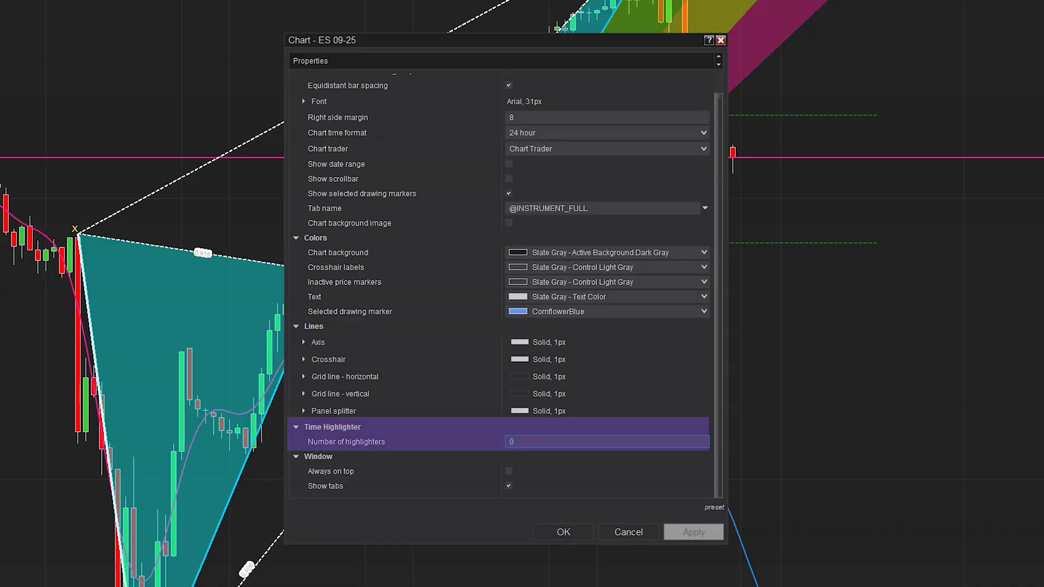
pyautogui.write('3')
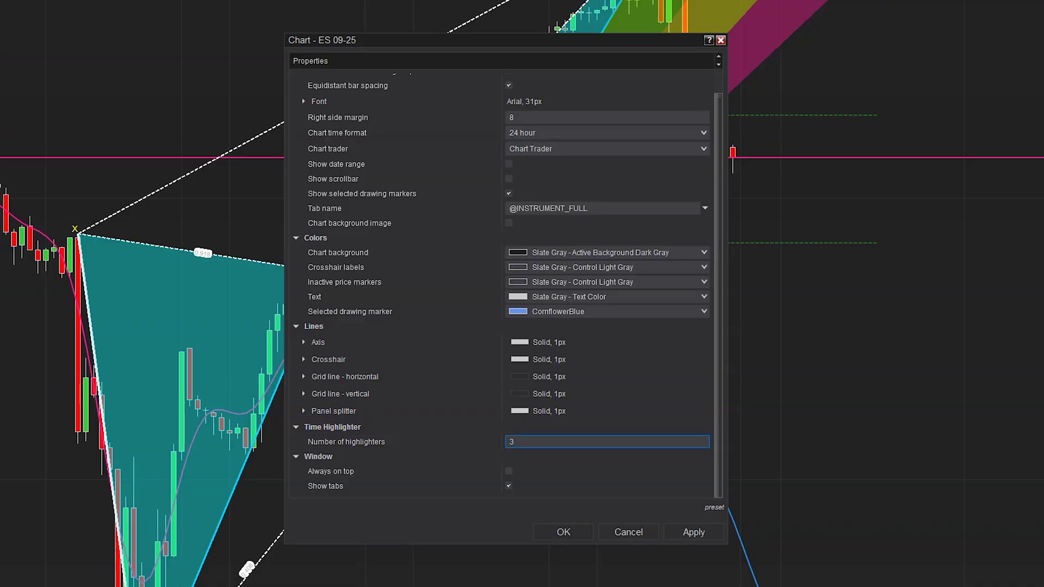
pyautogui.press('Return')
# Set Time Highlighter 1's opacity to 10.
pyautogui.scroll(-1, 503, 283)
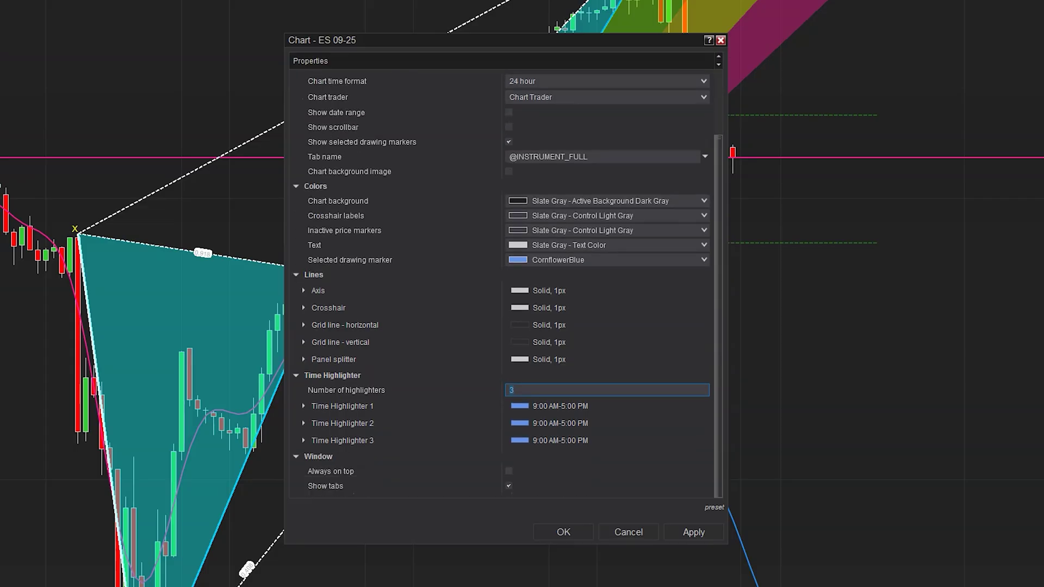
pyautogui.click(303, 406)
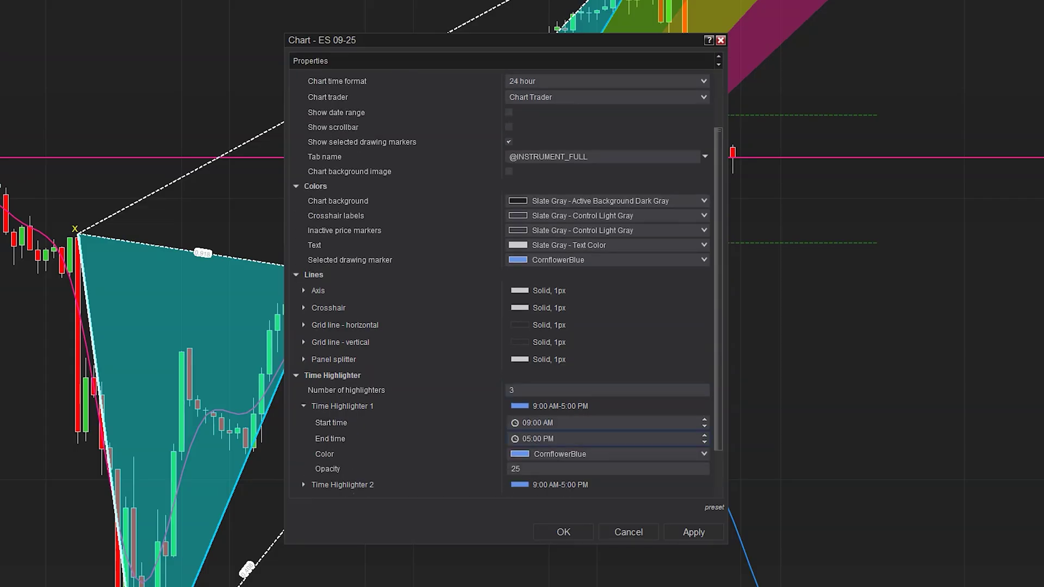
pyautogui.scroll(-1, 506, 284)
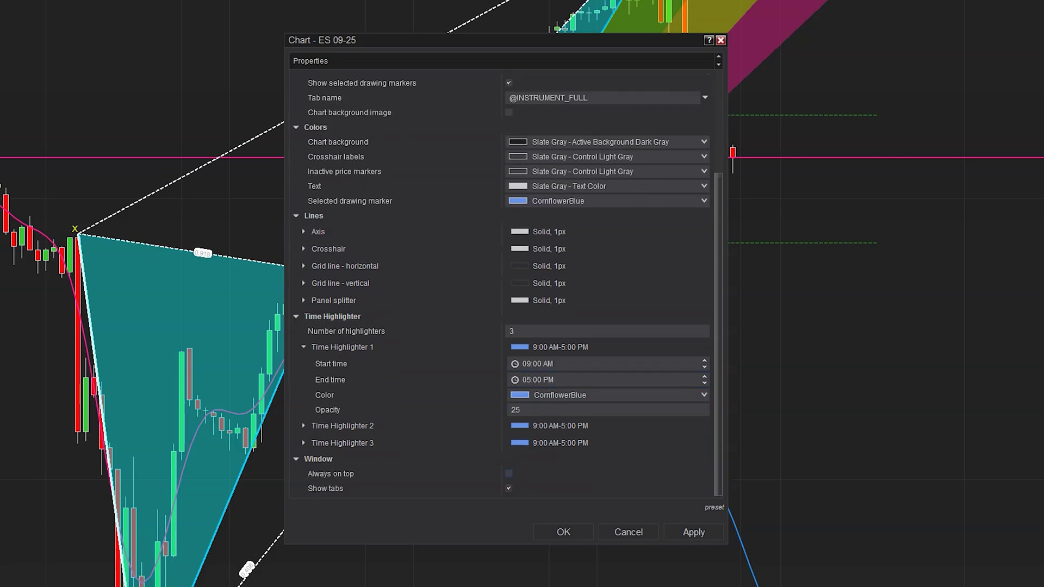
pyautogui.click(607, 410)
pyautogui.write('10')
pyautogui.click(303, 425)
# Set Time Highlighter 2's start time to 05:00 PM.
pyautogui.scroll(-3, 500, 283)
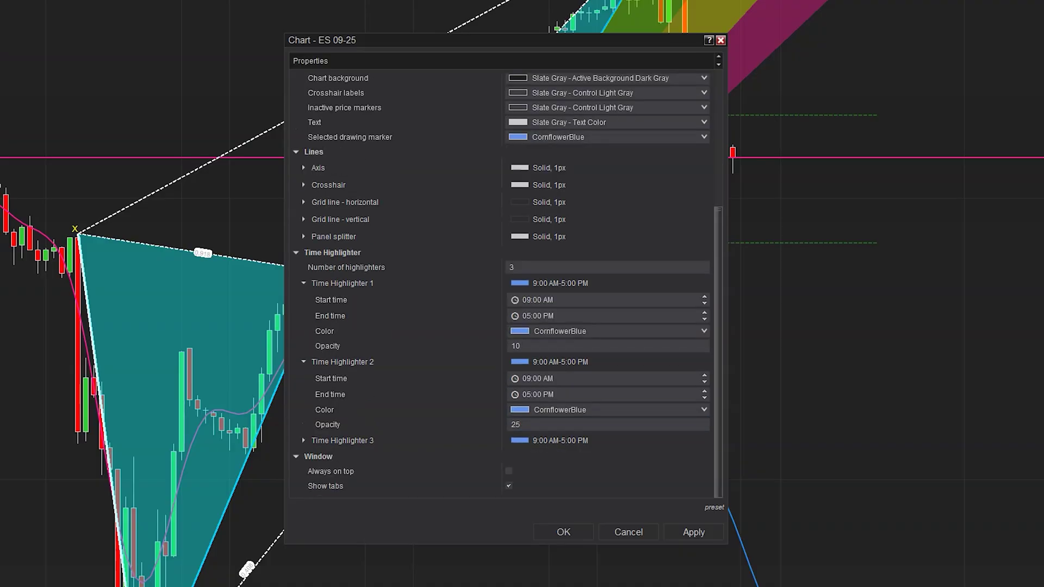
pyautogui.click(526, 378)
pyautogui.press('BackSpace')
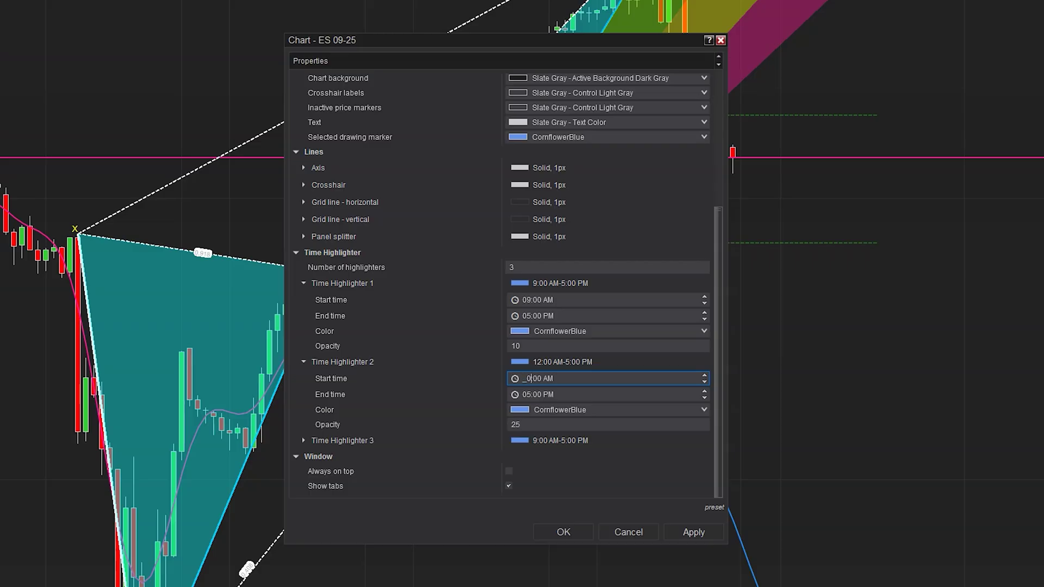
pyautogui.write('05')
pyautogui.moveTo(546, 378); pyautogui.dragTo(553, 379)
pyautogui.press('BackSpace')
pyautogui.press('BackSpace')
pyautogui.write('PM')
# Give Time Highlighter 2 an end time of 02:00 AM and the colour MediumSpringGreen.
pyautogui.click(541, 394)
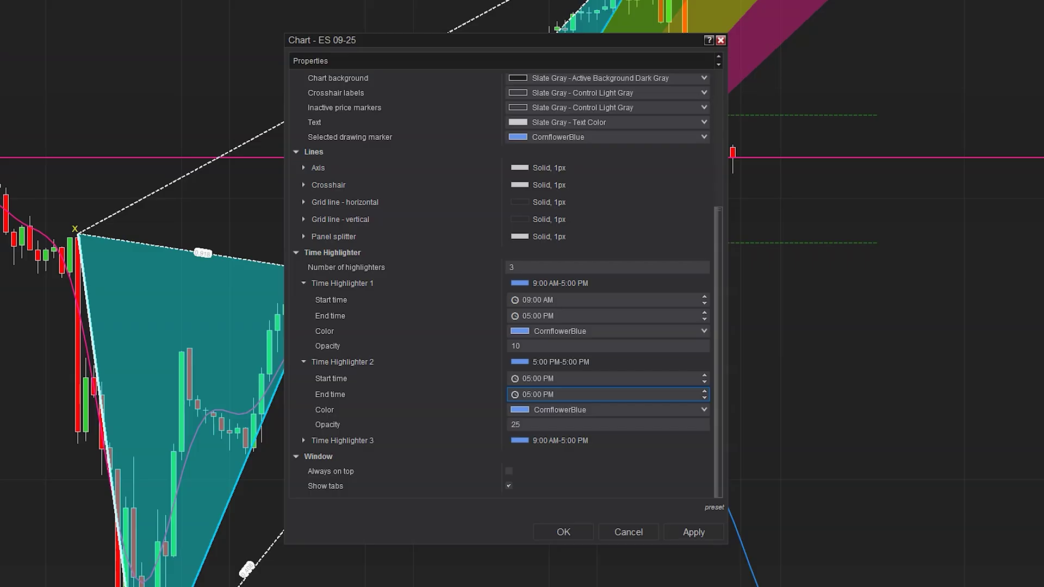
pyautogui.press('BackSpace')
pyautogui.press('Delete')
pyautogui.write('02:00 A')
pyautogui.click(607, 409)
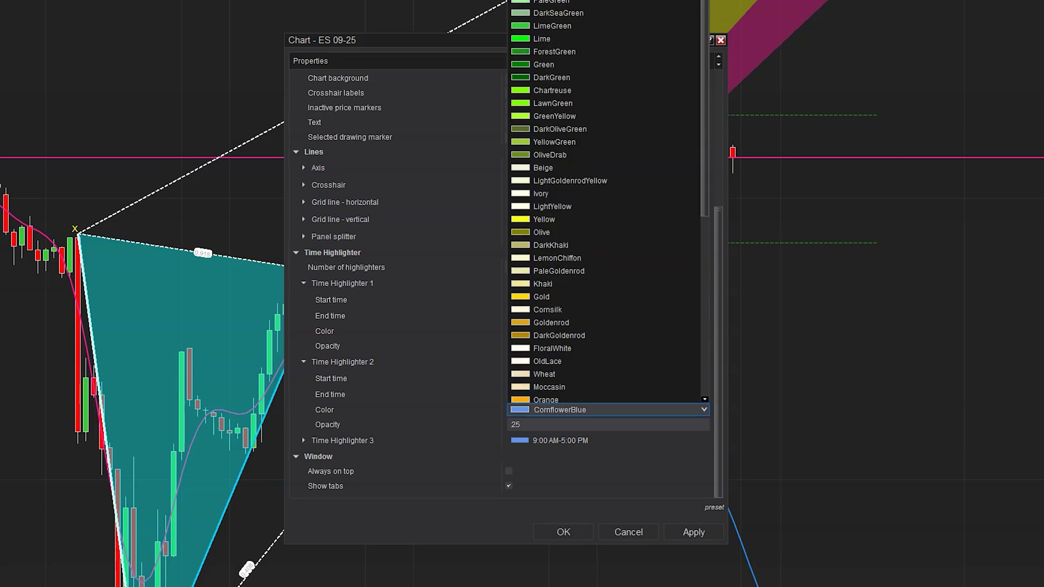
pyautogui.press('Return')
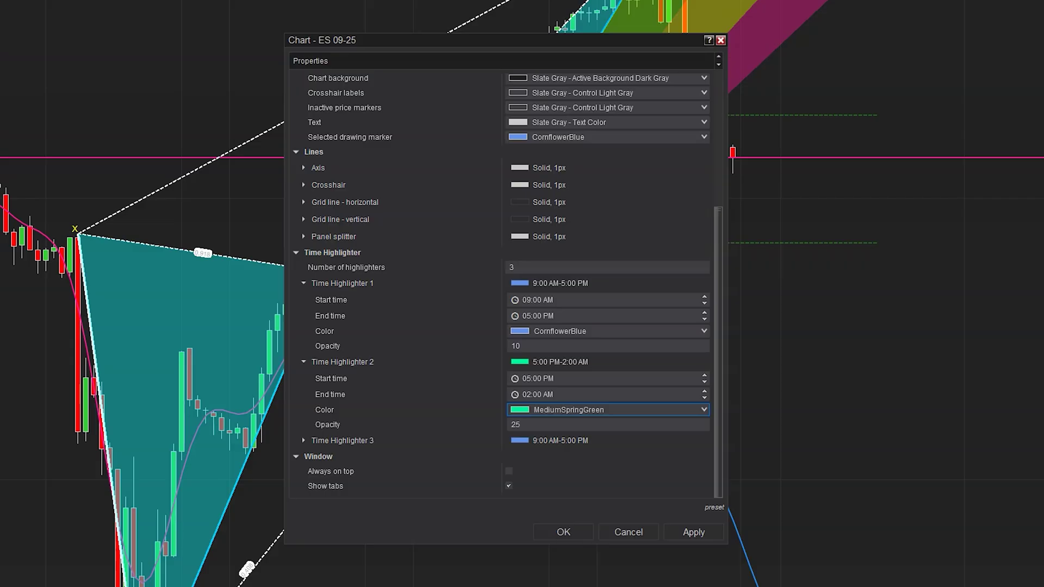
# Expand Time Highlighter 3 and start entering its start time as 2.
pyautogui.press('Tab')
pyautogui.press('Tab')
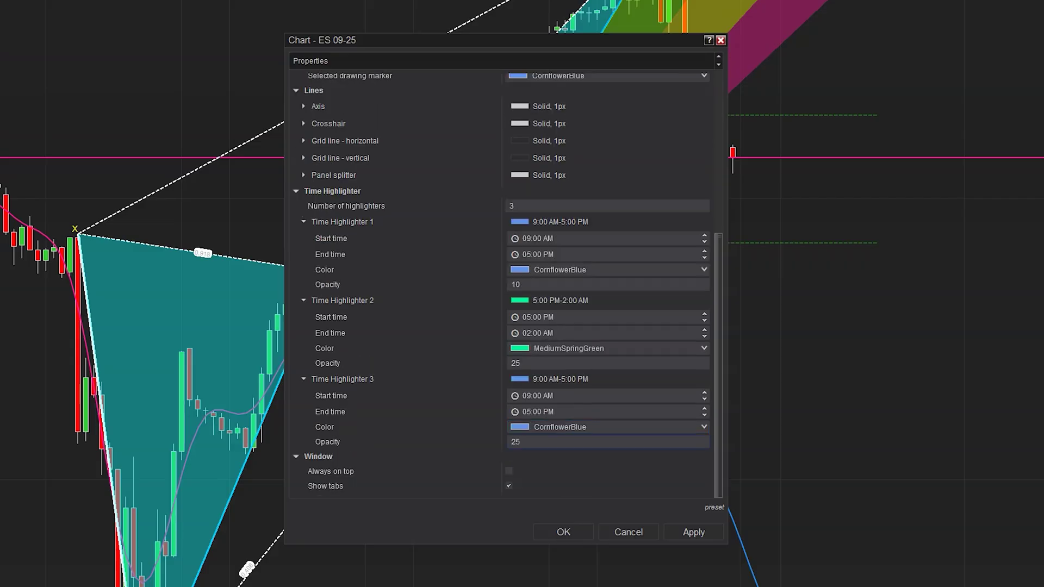
pyautogui.click(525, 396)
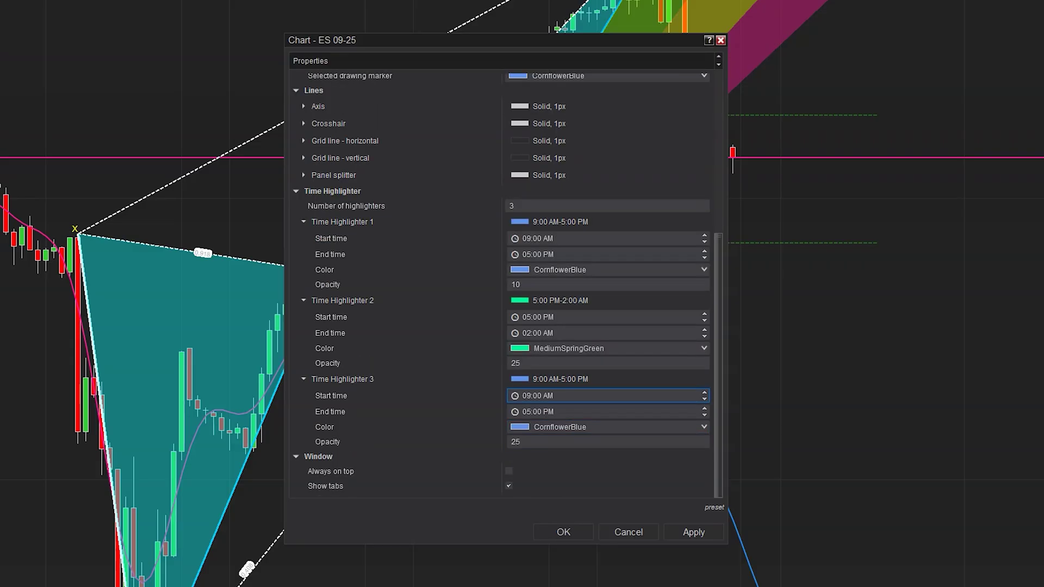
pyautogui.write('2')
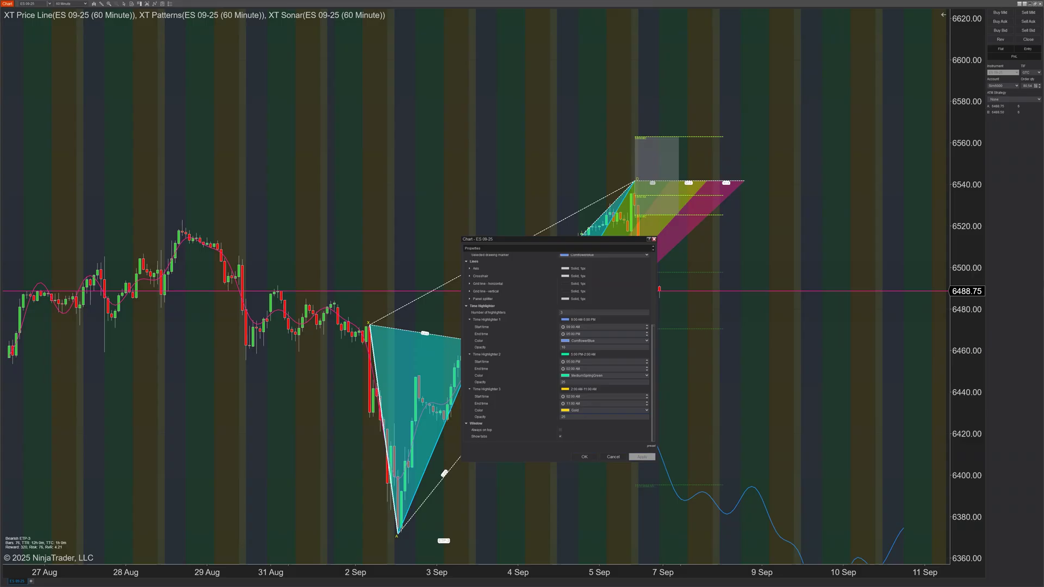
# Set Time Highlighter 3's opacity to 10, then apply the changes and close Chart Properties.
pyautogui.write('10')
pyautogui.click(642, 456)
pyautogui.click(584, 457)
# Reopen the chart's Properties from its context menu.
pyautogui.hscroll(3, 476, 287)
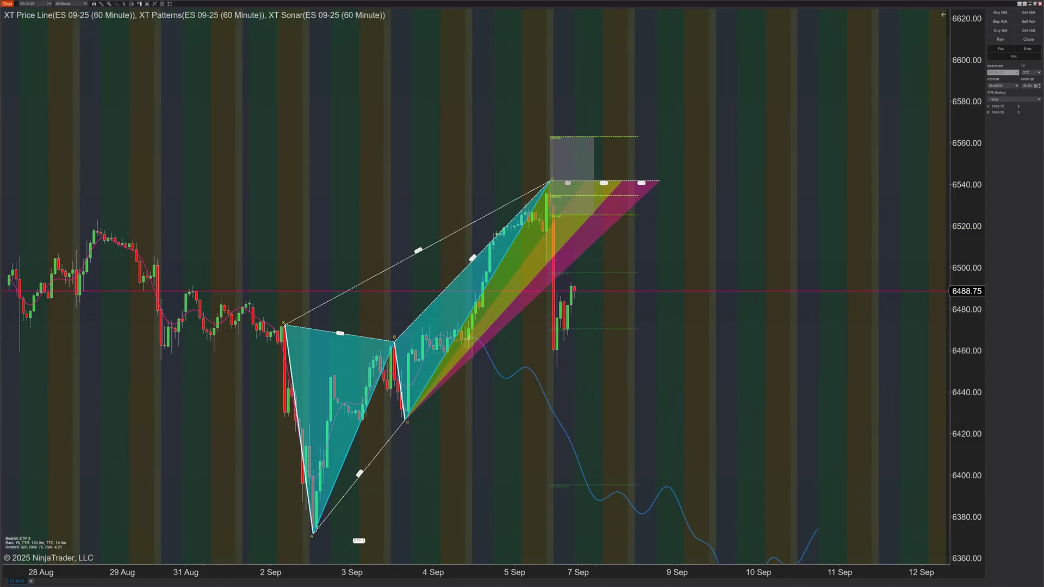
pyautogui.rightClick(542, 287)
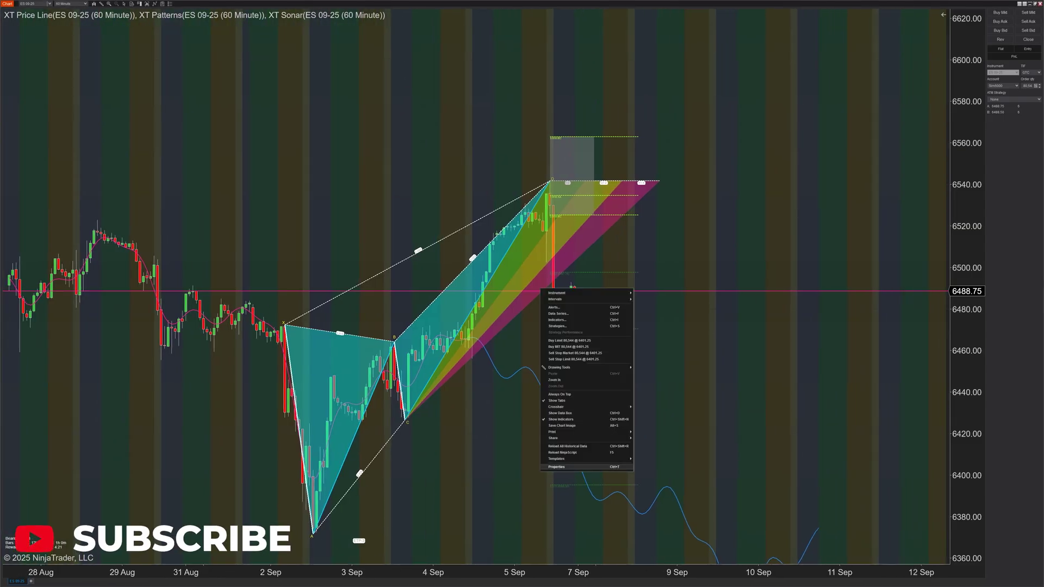
pyautogui.click(565, 467)
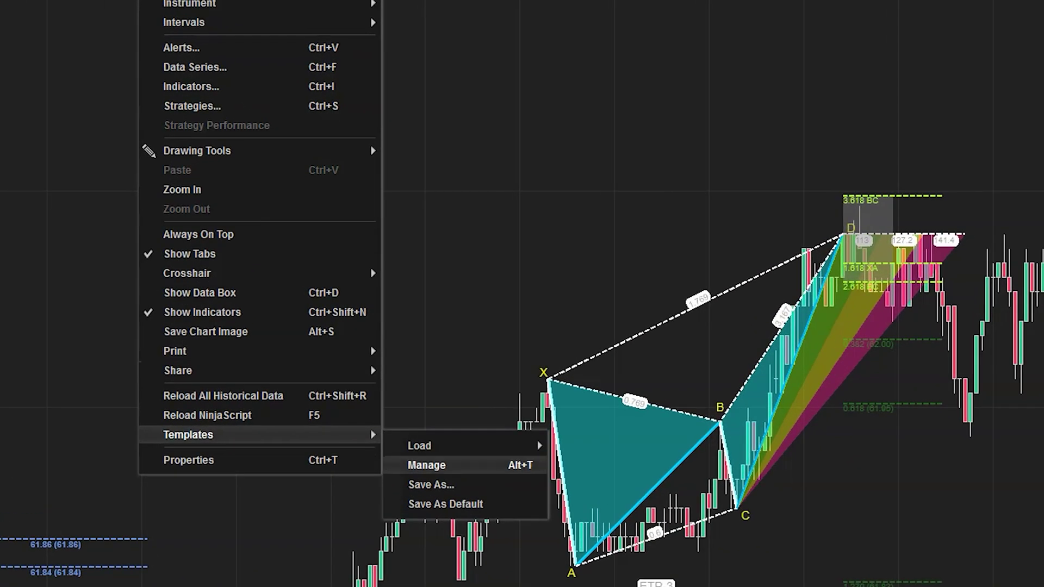
# Load the XABCDSonarOn chart template, then switch to XABCDSonarOff to drop XT Sonar.
pyautogui.moveTo(419, 446)
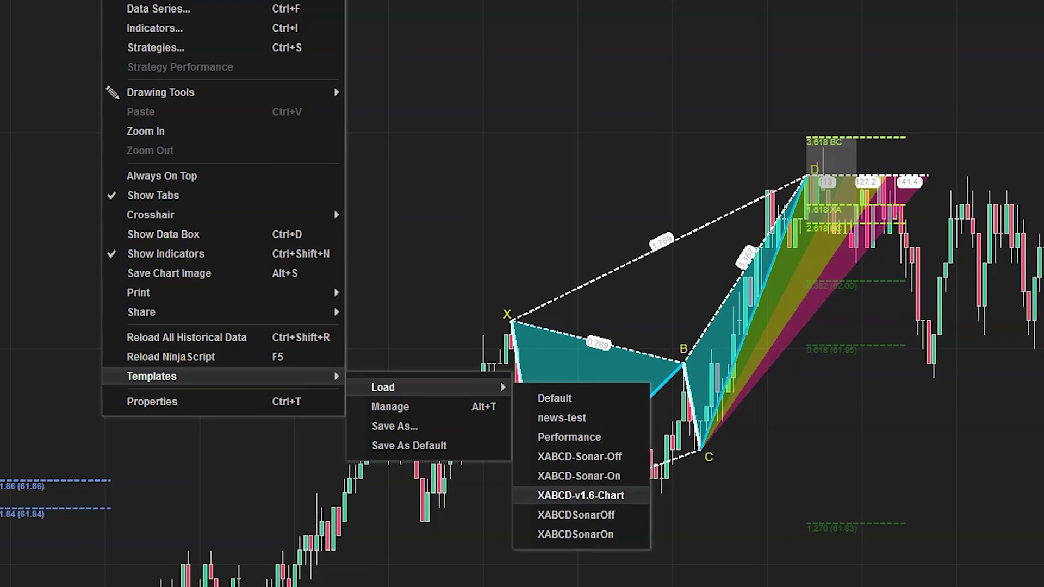
pyautogui.click(575, 534)
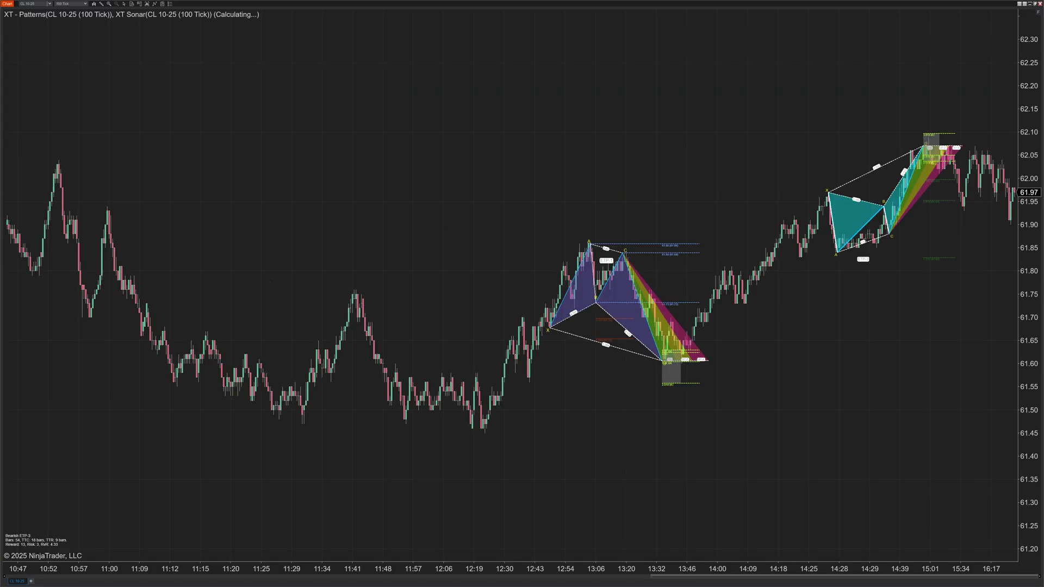
pyautogui.rightClick(294, 187)
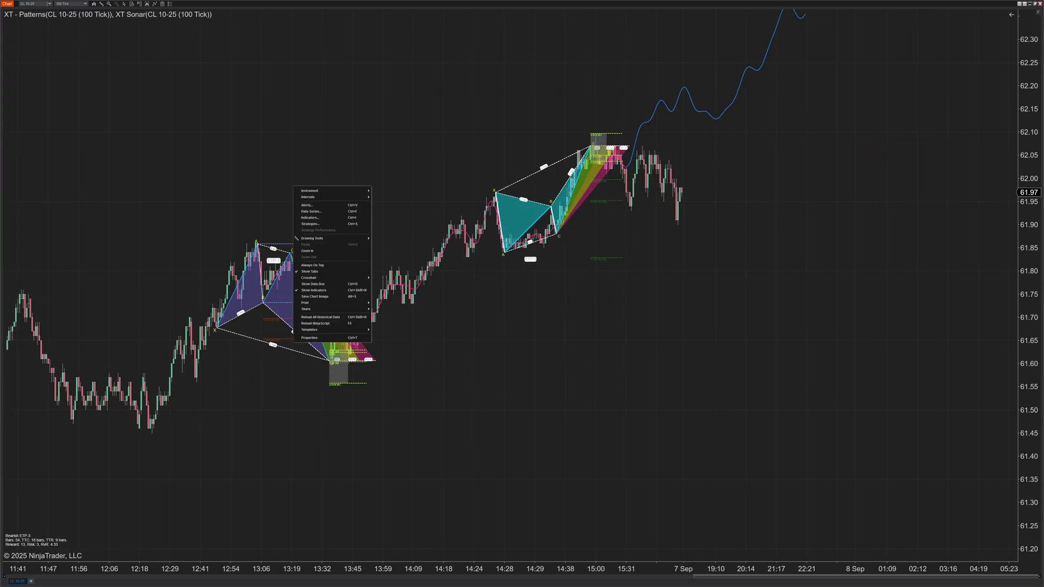
pyautogui.moveTo(337, 330)
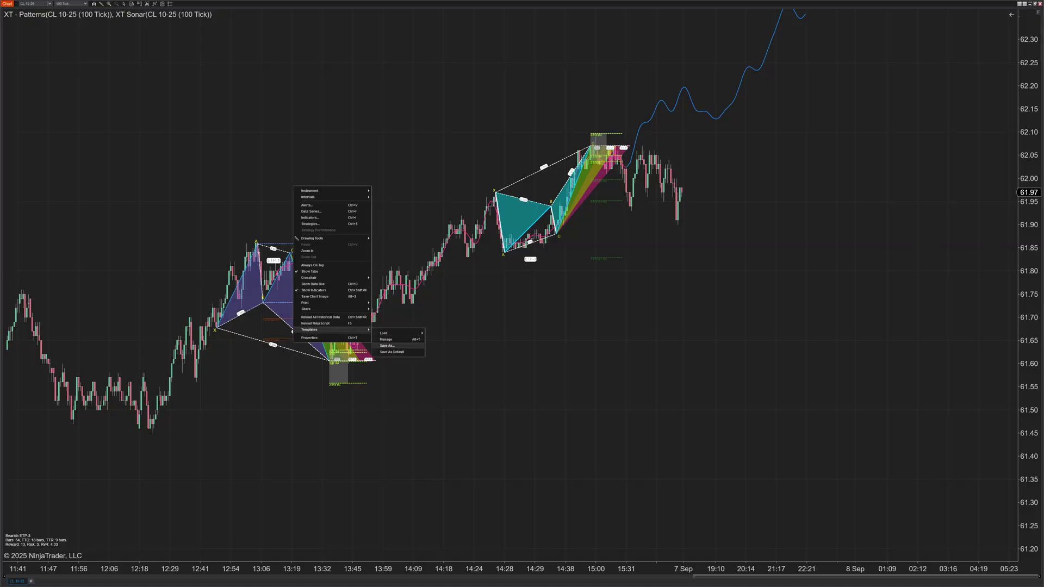
pyautogui.moveTo(391, 333)
pyautogui.click(446, 374)
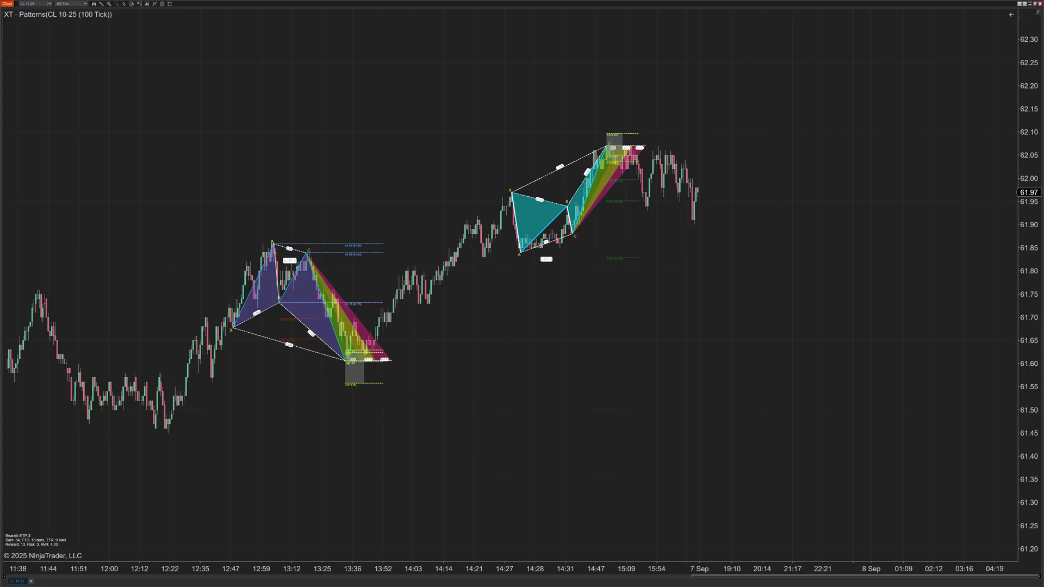
# Reload the template that brings XT Sonar back onto the chart.
pyautogui.rightClick(585, 69)
pyautogui.moveTo(604, 212)
pyautogui.moveTo(677, 216)
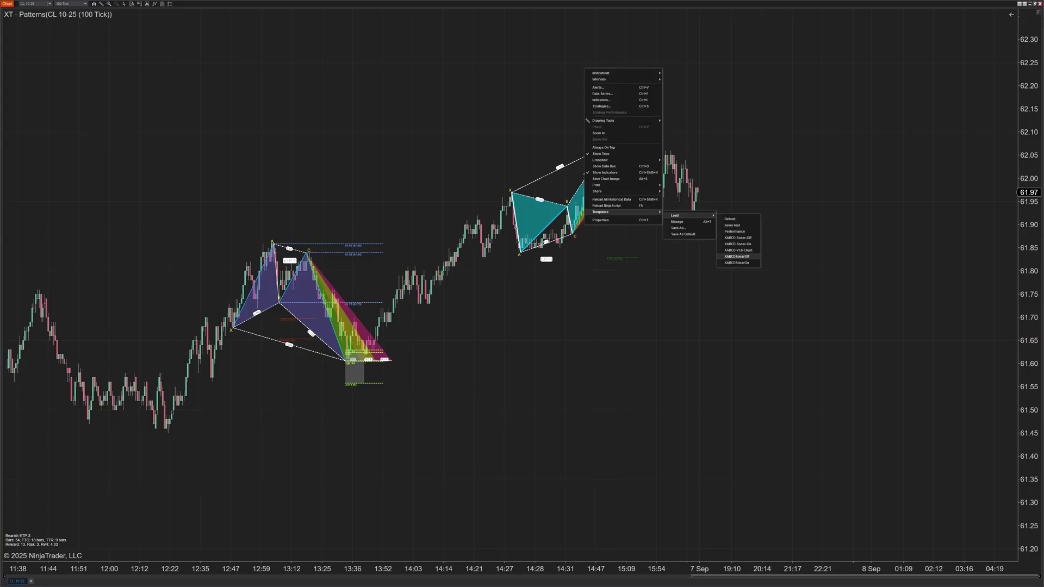
pyautogui.click(738, 257)
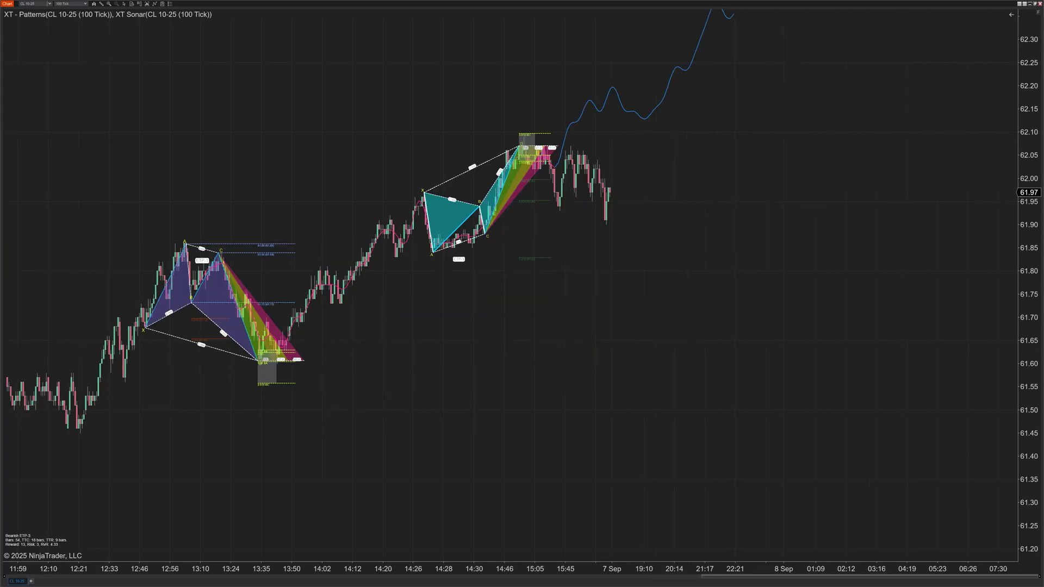
# Load XABCDSonarOff again and bring up the Control Center Log window.
pyautogui.rightClick(433, 185)
pyautogui.moveTo(452, 328)
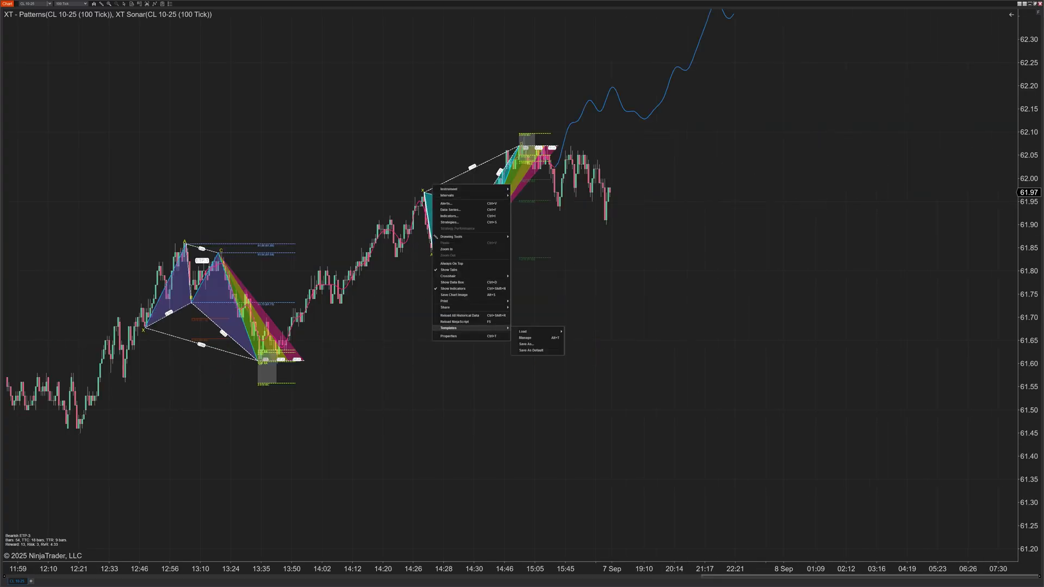
pyautogui.moveTo(524, 331)
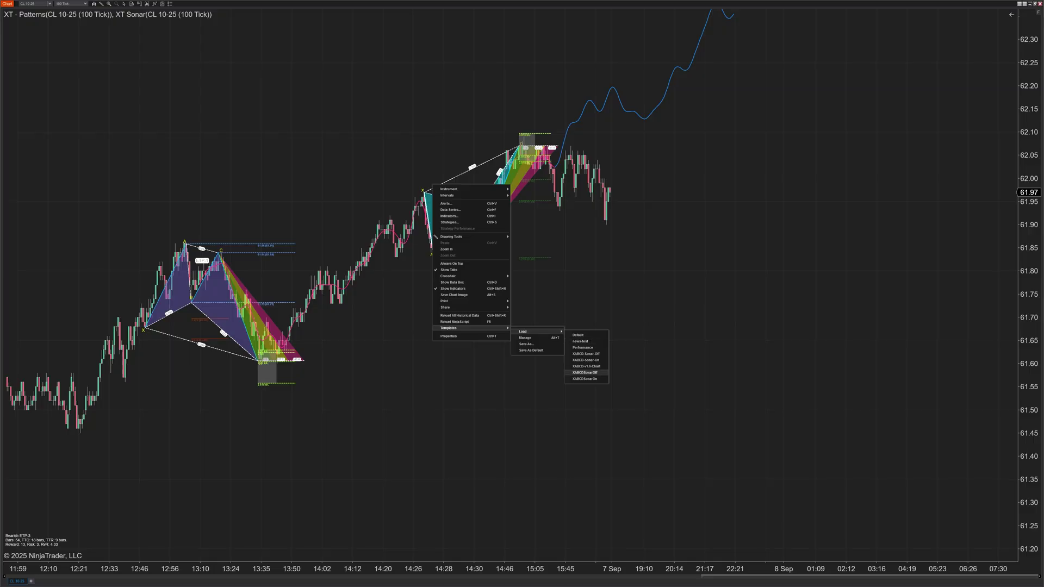
pyautogui.click(585, 373)
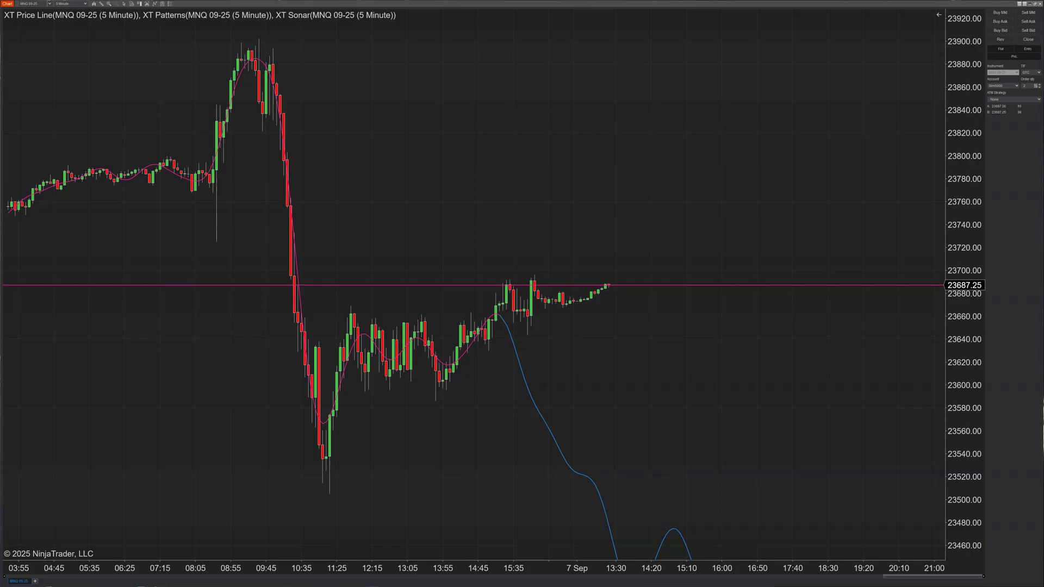
pyautogui.hotkey('alt', 'Tab')
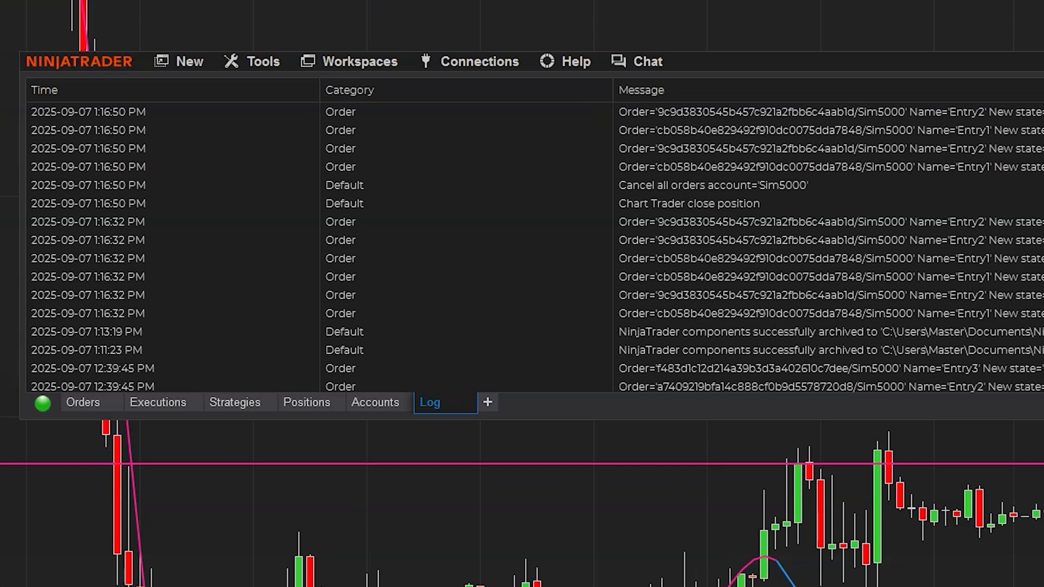
# For workspace export, tick XABCD-v1.6-Audio - Sounds, Sounds - Export and XABCD-v1.6-Audio-Email.
pyautogui.click(349, 61)
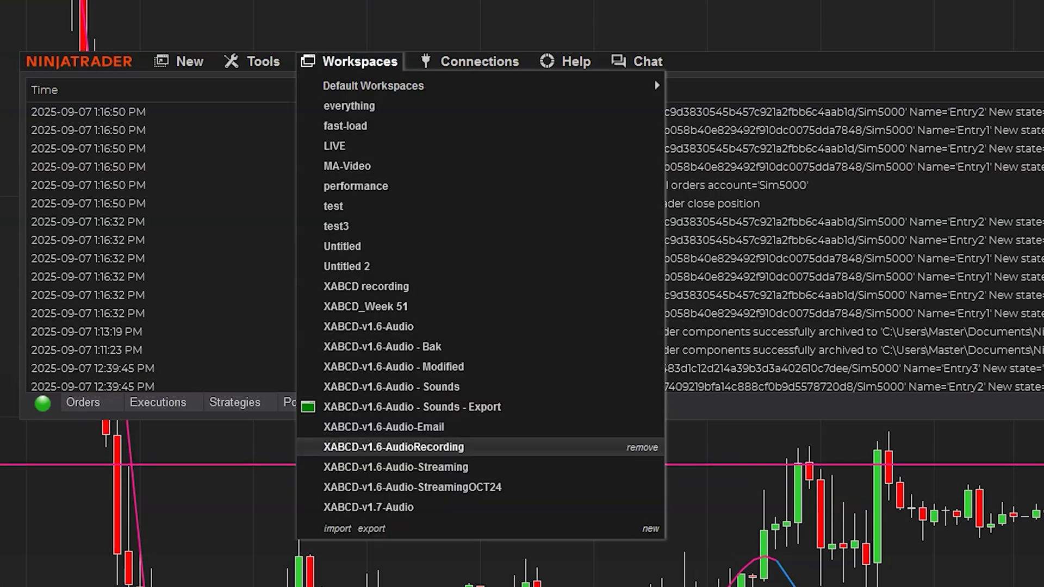
pyautogui.click(372, 529)
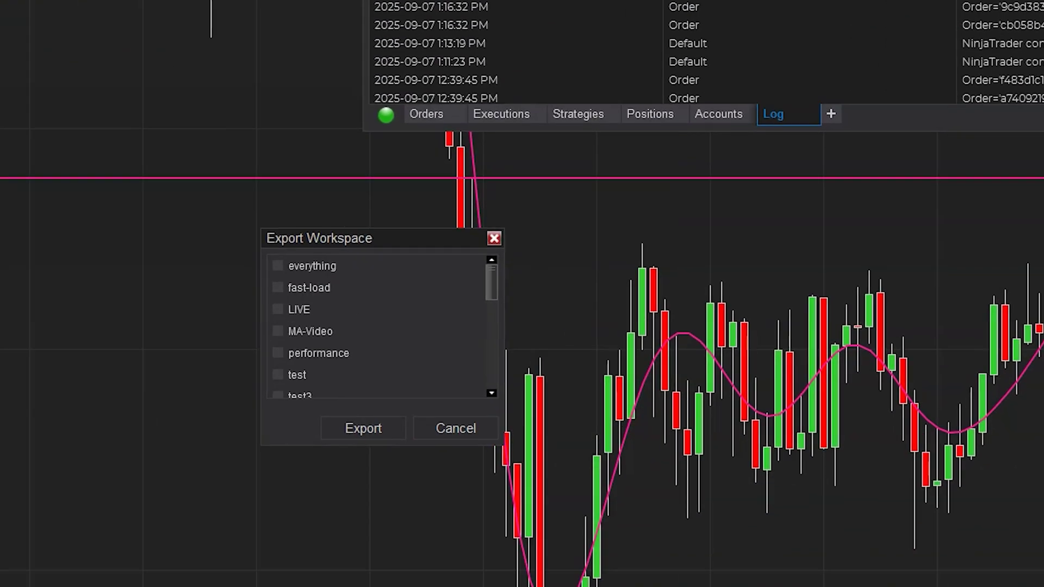
pyautogui.scroll(-10, 380, 327)
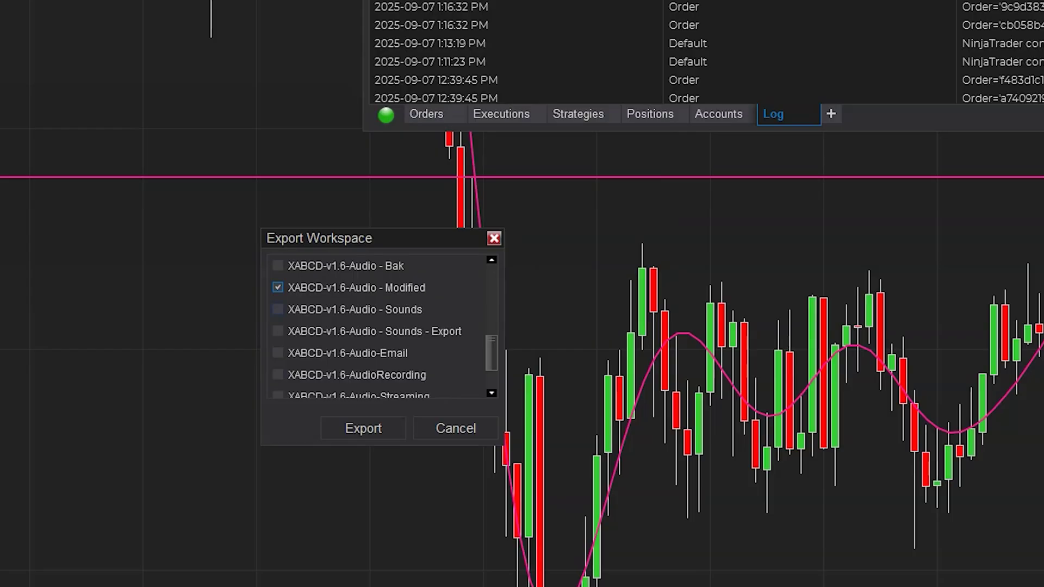
pyautogui.click(278, 310)
pyautogui.click(278, 331)
pyautogui.click(278, 353)
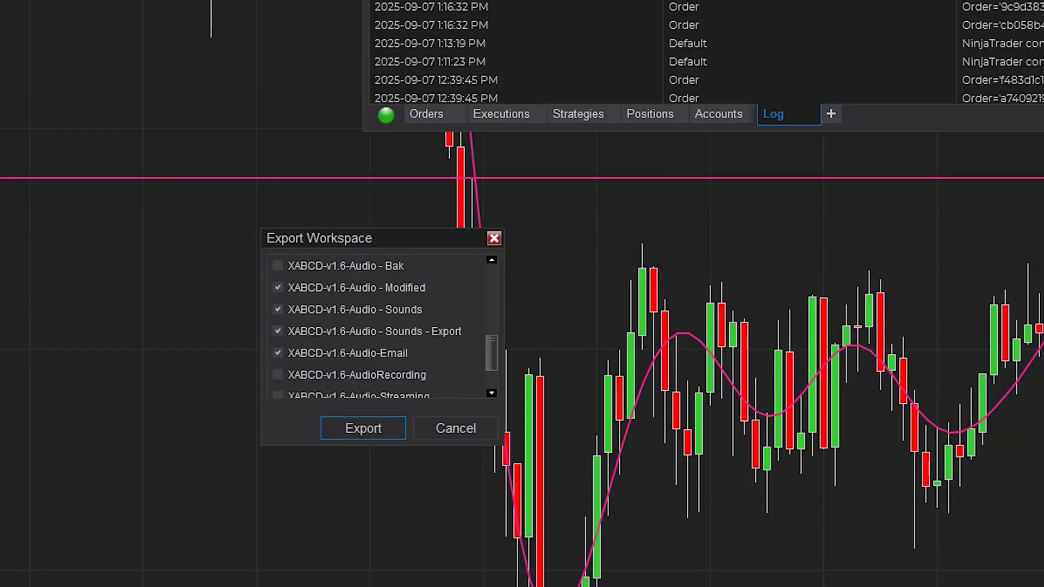
# Export the selected workspaces to workspaces.nt8bk, replacing the existing file.
pyautogui.press('Return')
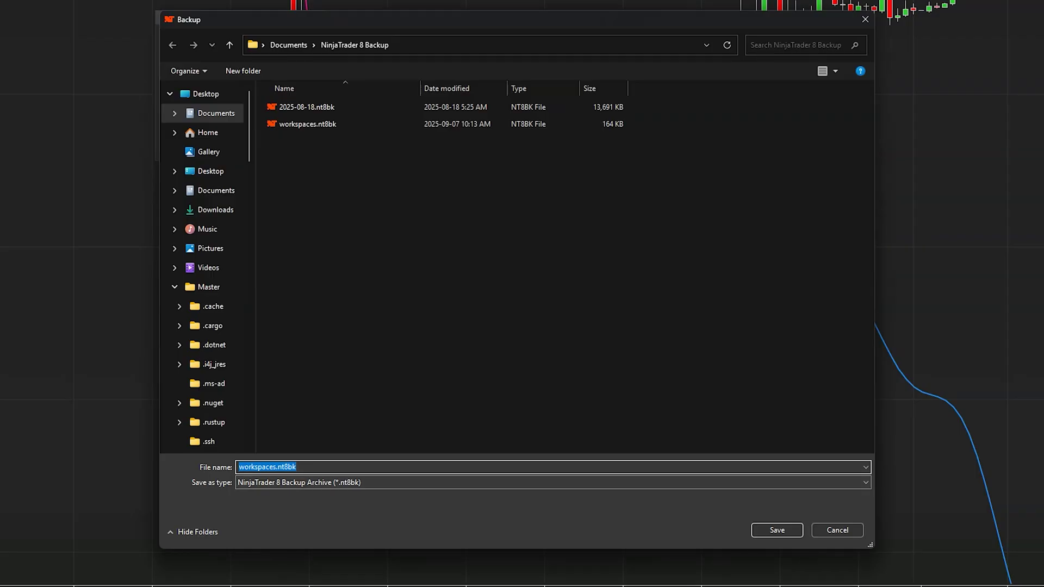
pyautogui.press('Return')
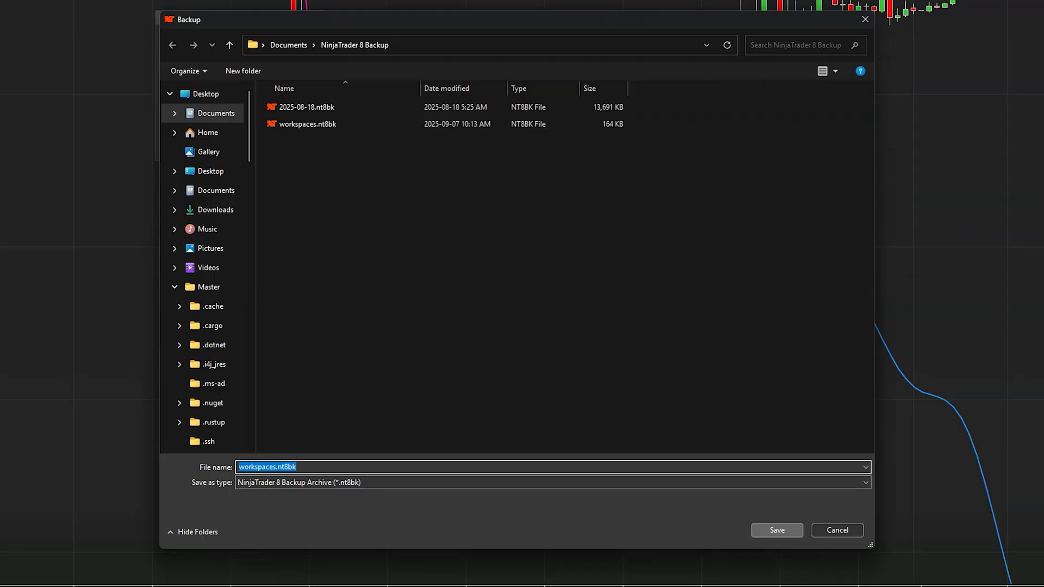
pyautogui.press('Return')
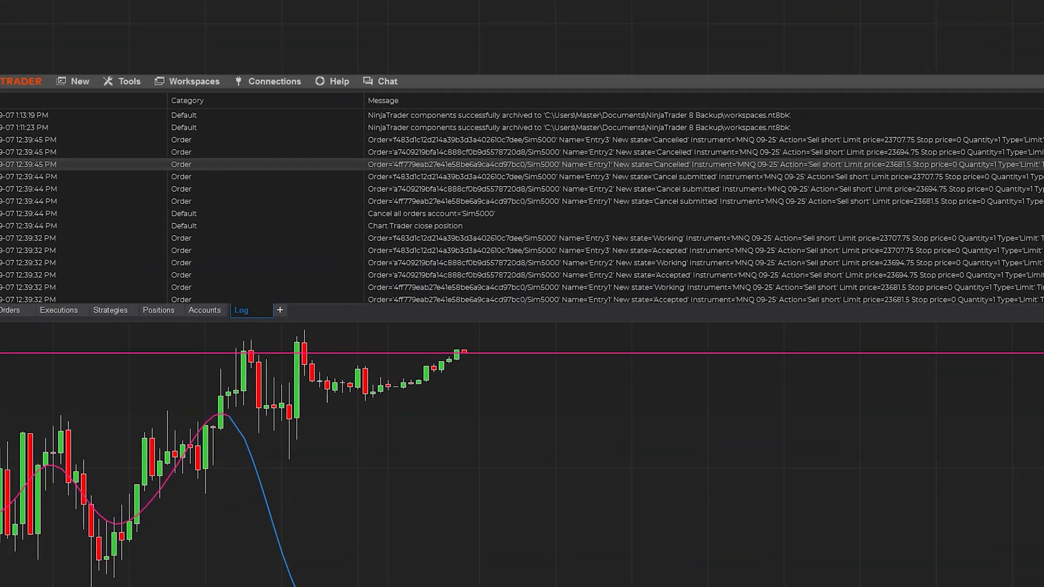
# Set the Order Entry hot key for Limit chart mouse orders to Alt+RightClick.
pyautogui.click(129, 81)
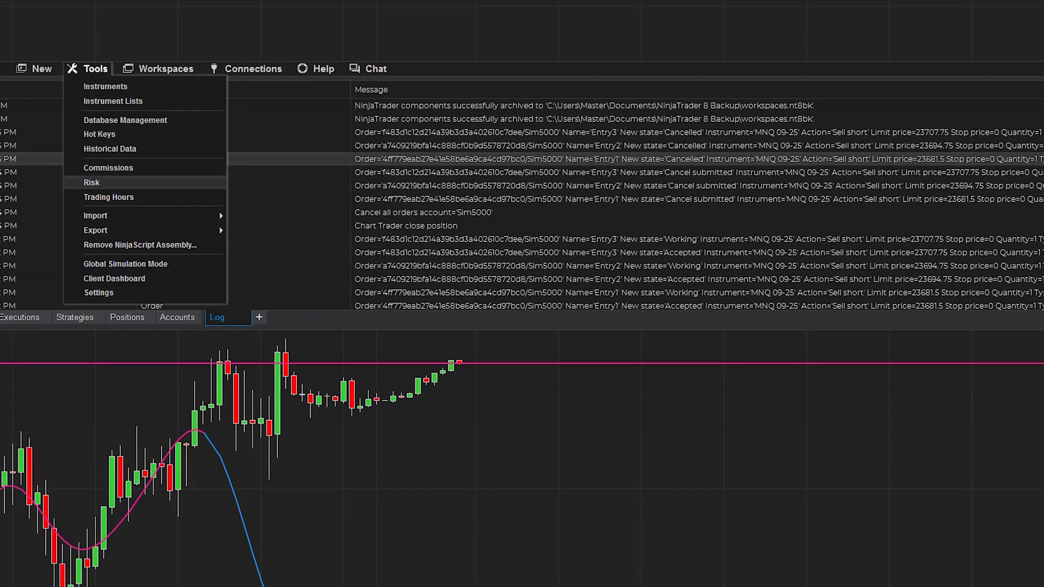
pyautogui.press('Escape')
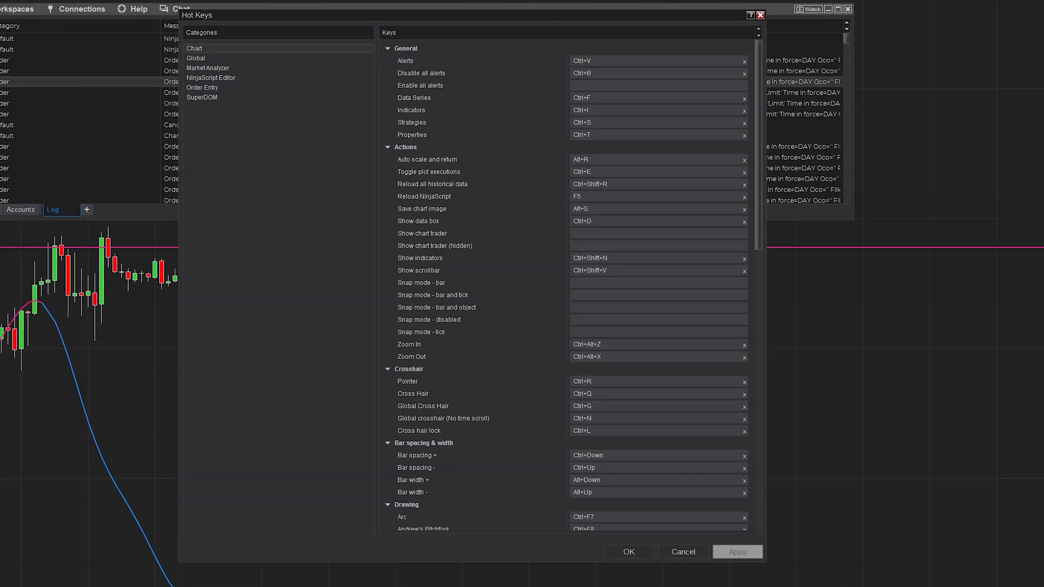
pyautogui.click(203, 88)
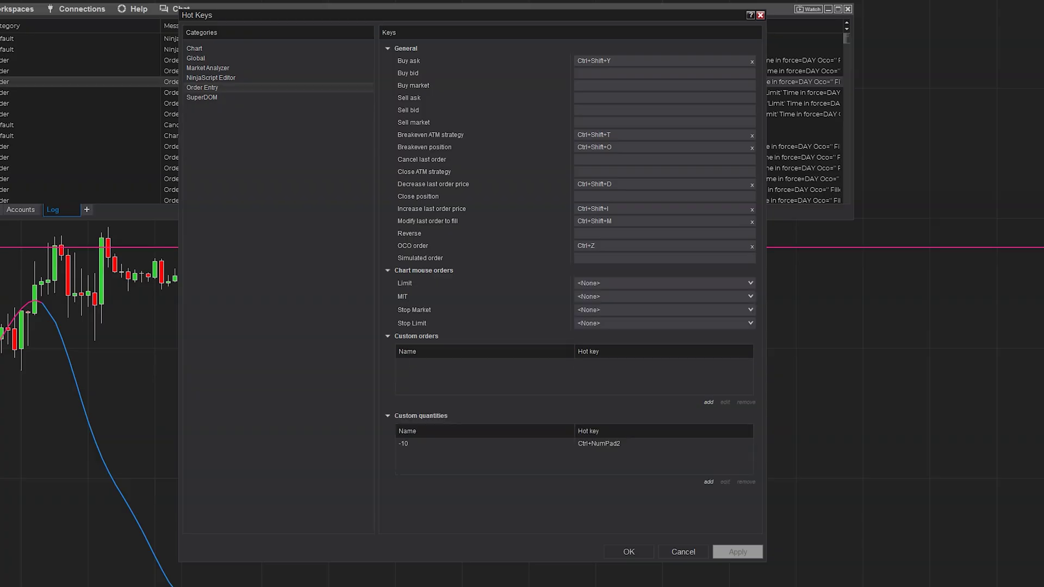
pyautogui.click(663, 283)
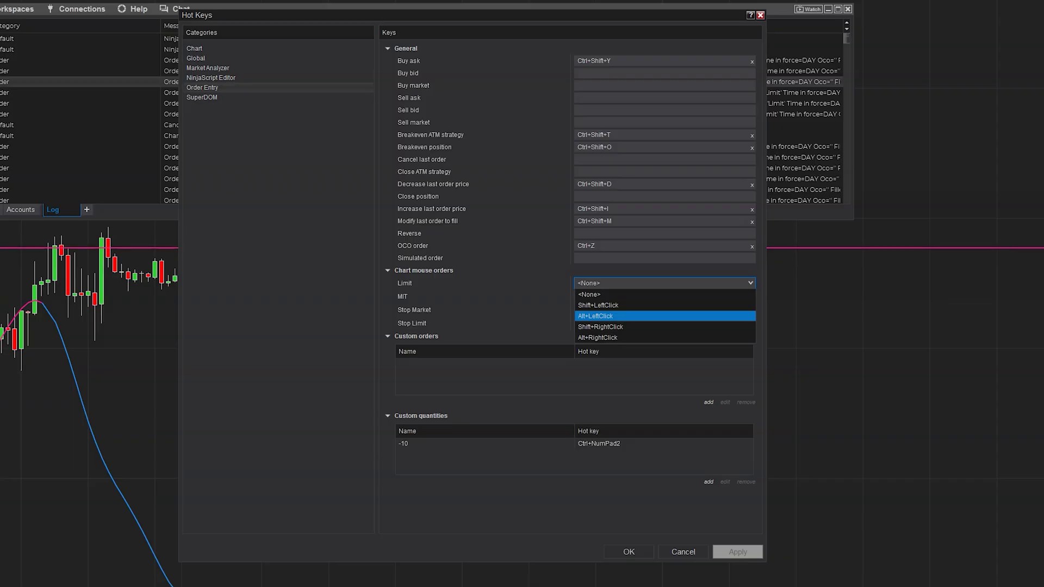
pyautogui.press('Down')
pyautogui.press('Down')
pyautogui.press('Return')
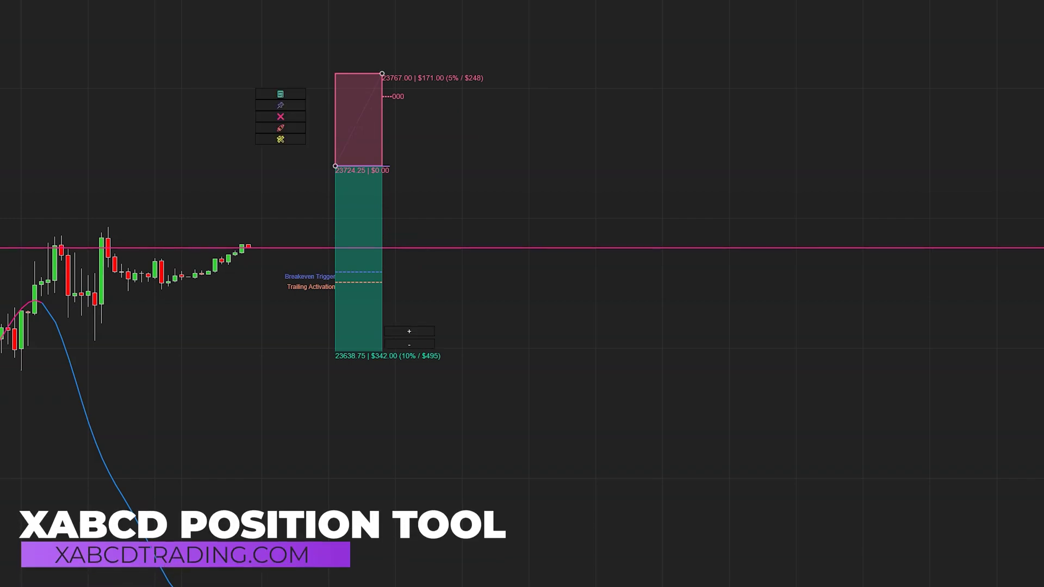
# Add profit targets at 23596.00 and 23553.25, removing and re-adding the fourth target.
pyautogui.click(409, 331)
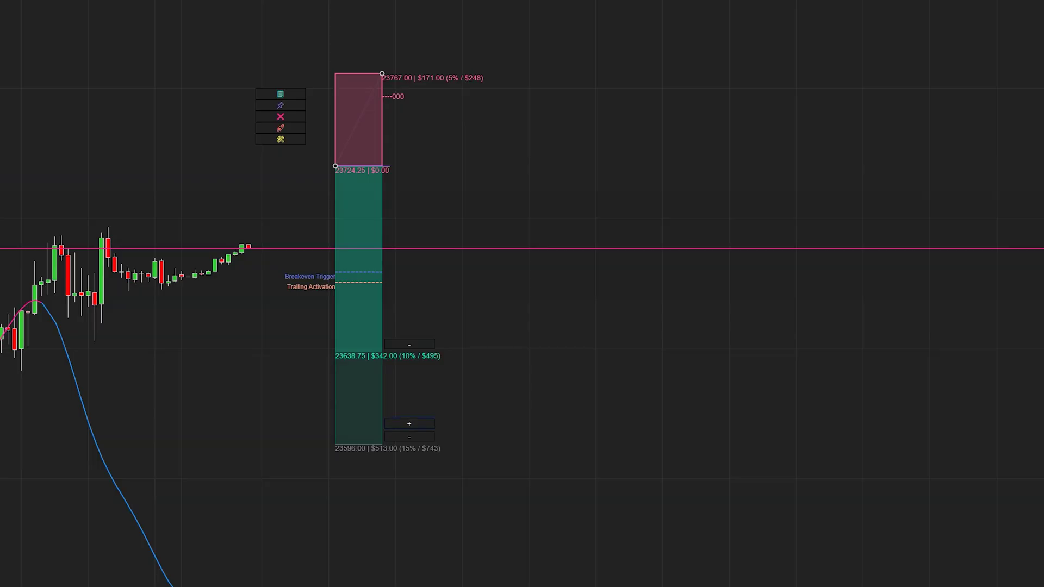
pyautogui.click(409, 423)
pyautogui.click(409, 530)
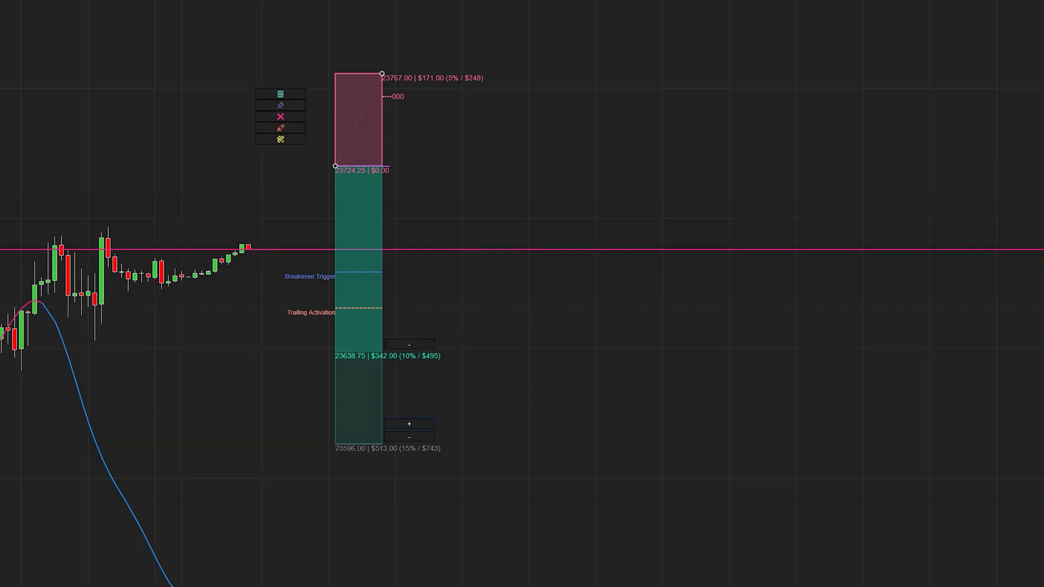
pyautogui.click(409, 424)
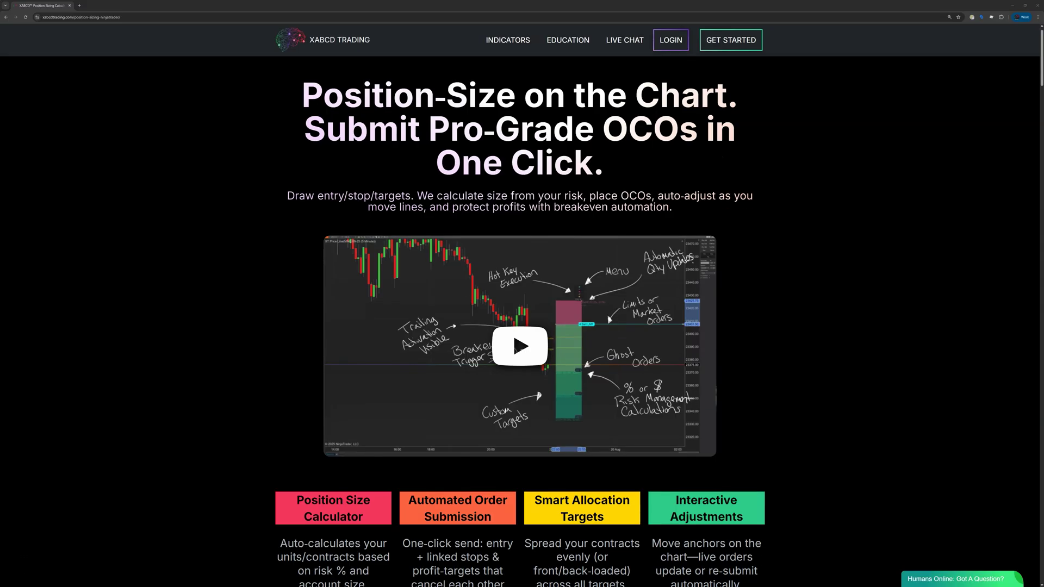
pyautogui.scroll(-6, 519, 321)
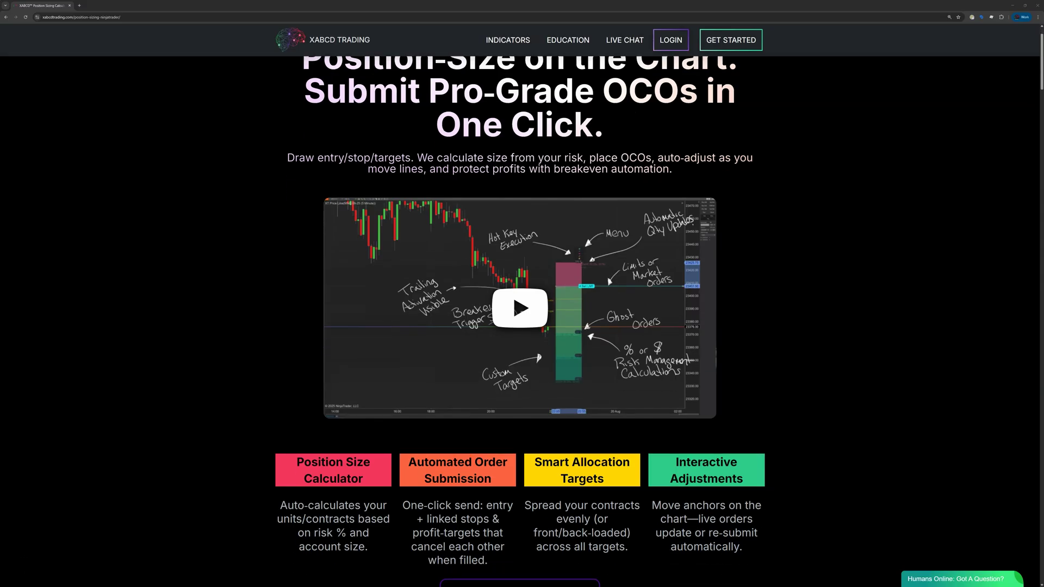
pyautogui.scroll(-6, 520, 321)
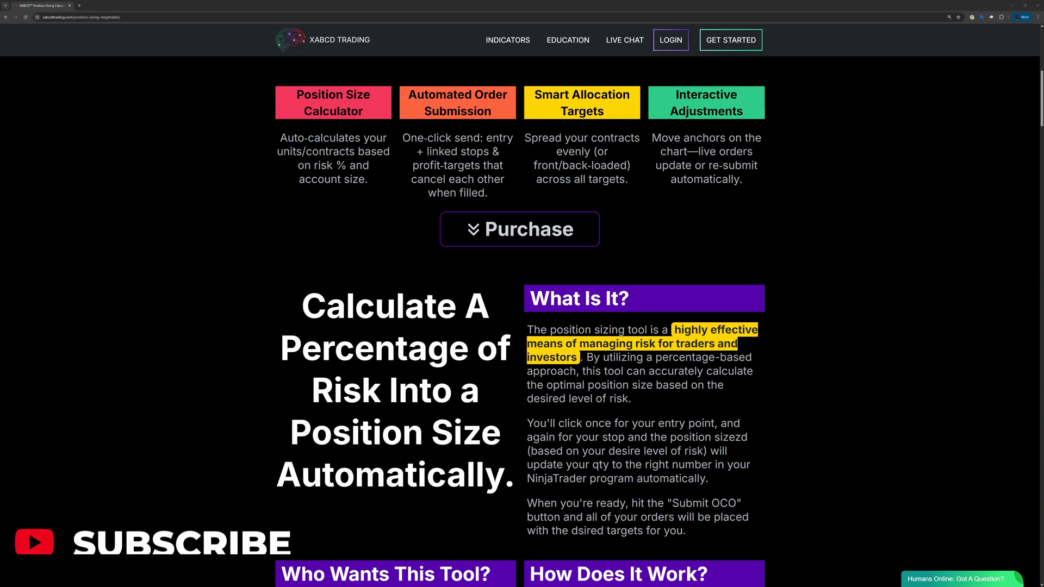
pyautogui.scroll(-6, 519, 320)
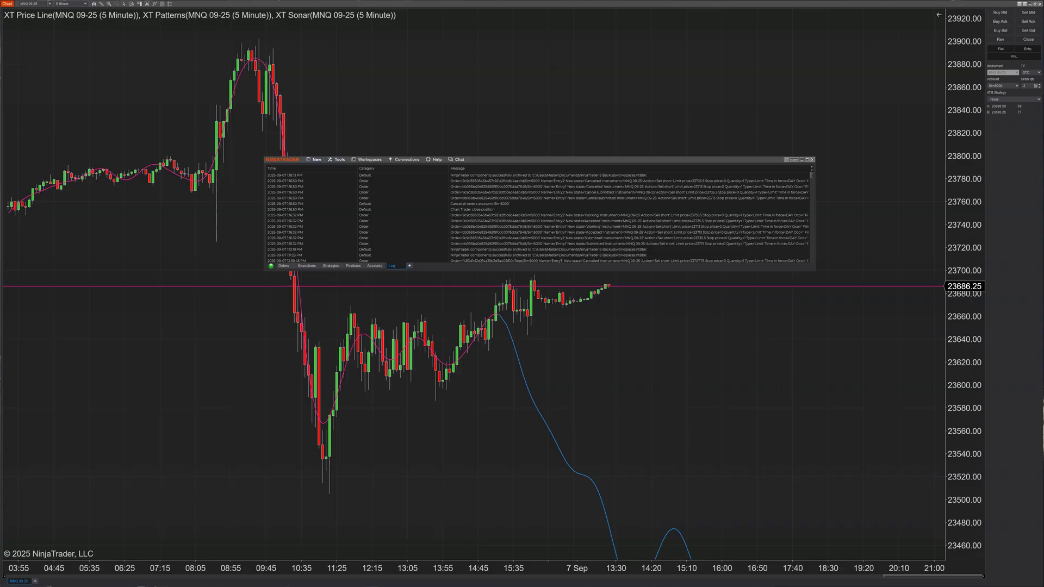
# Launch the NinjaScript Editor and open the ADL indicator source from the Indicators folder.
pyautogui.click(316, 159)
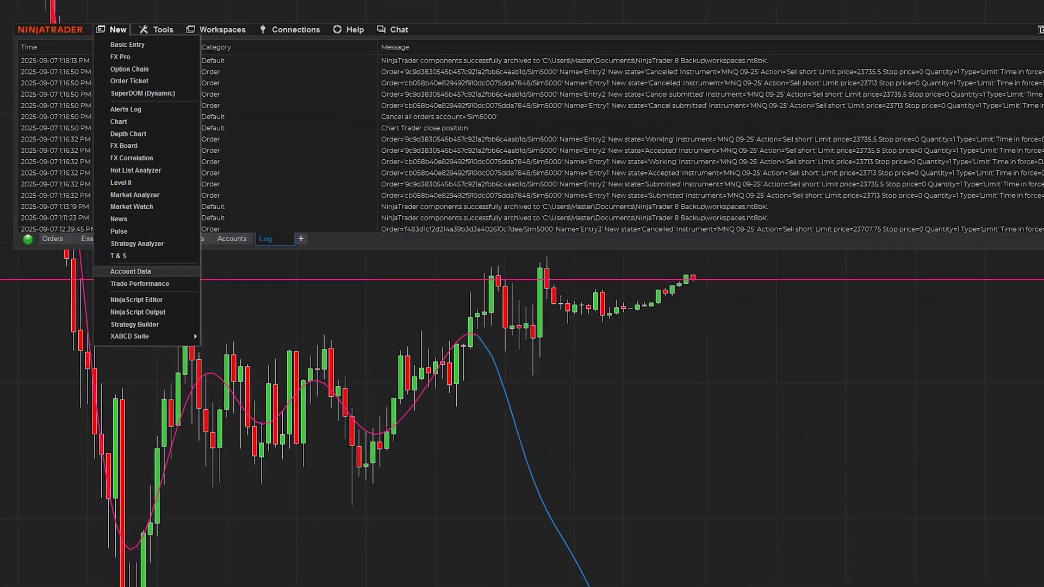
pyautogui.click(136, 300)
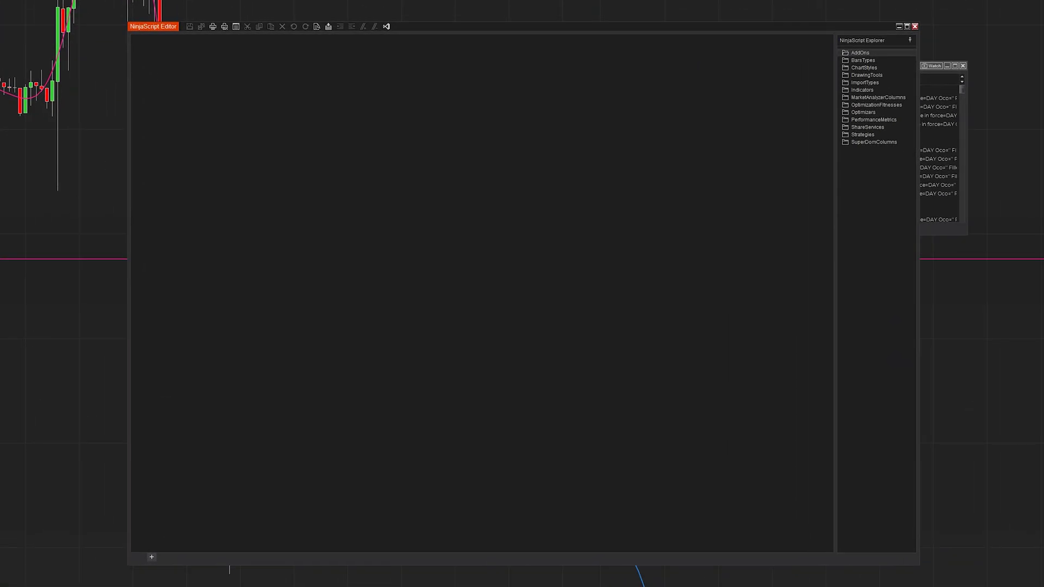
pyautogui.click(862, 90)
pyautogui.doubleClick(862, 89)
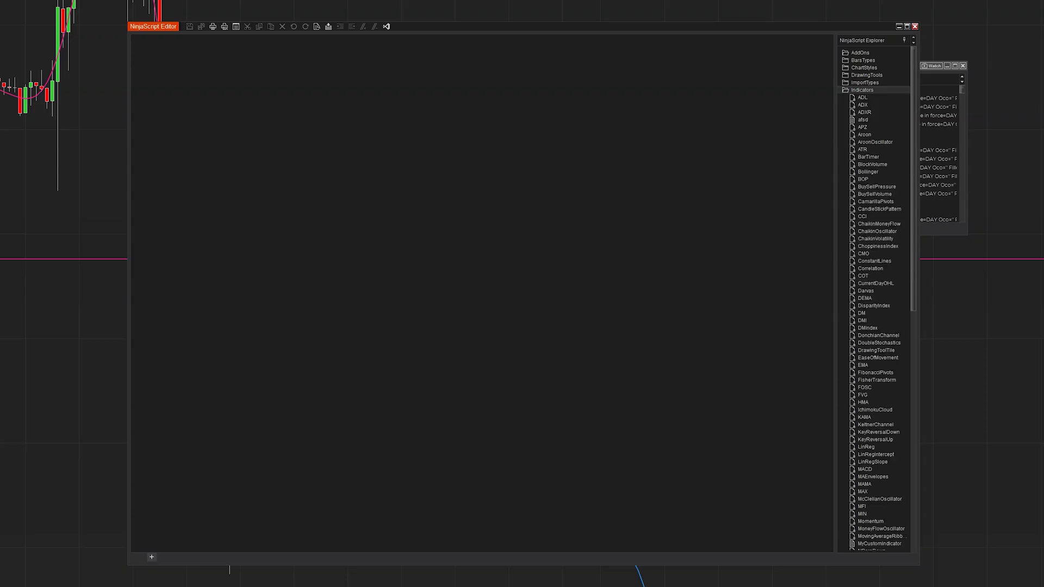
pyautogui.press('Down')
pyautogui.press('Return')
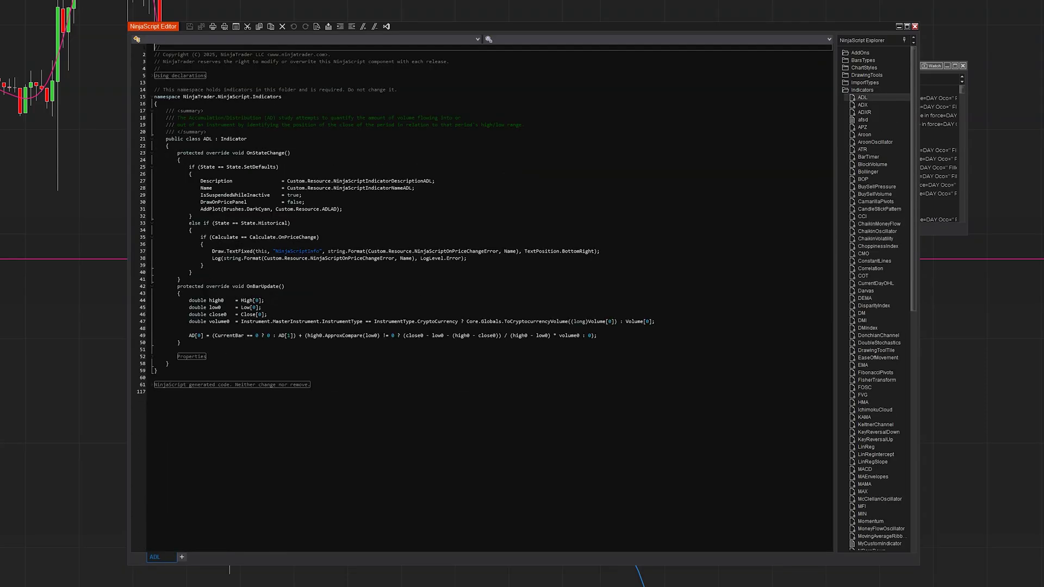
# Open the KeltnerChannel, PFE, StdDev and VMA indicator sources in separate tabs.
pyautogui.scroll(-7, 490, 218)
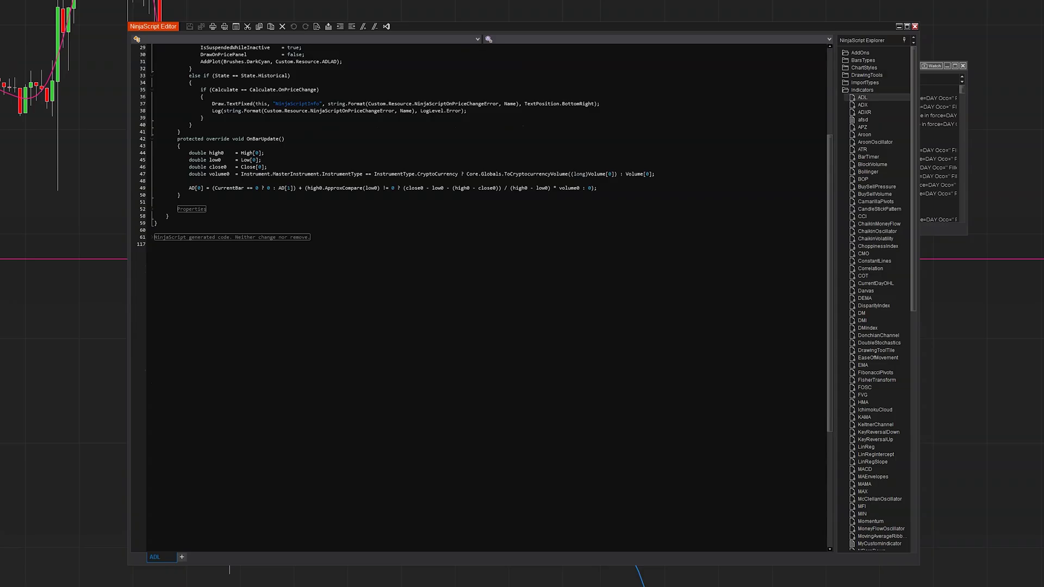
pyautogui.scroll(-1, 489, 217)
pyautogui.scroll(-3, 876, 299)
pyautogui.doubleClick(876, 346)
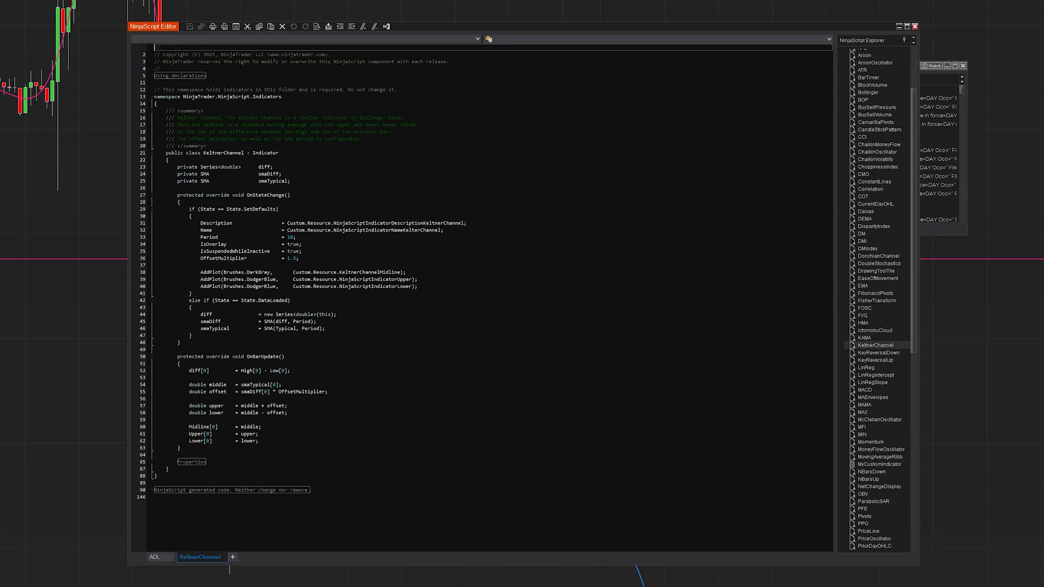
pyautogui.scroll(-5, 876, 299)
pyautogui.doubleClick(863, 389)
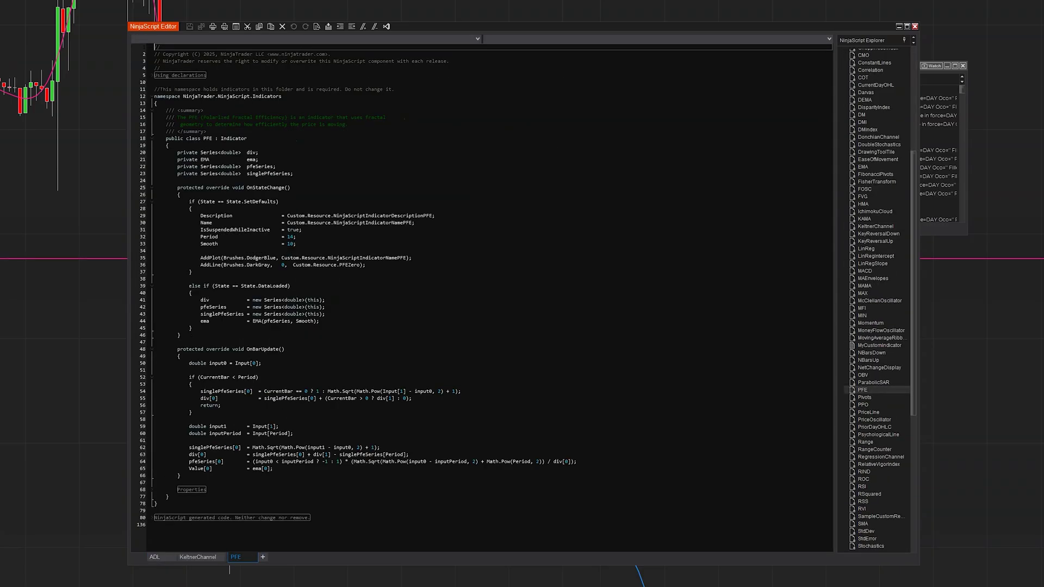
pyautogui.scroll(-6, 876, 299)
pyautogui.doubleClick(866, 272)
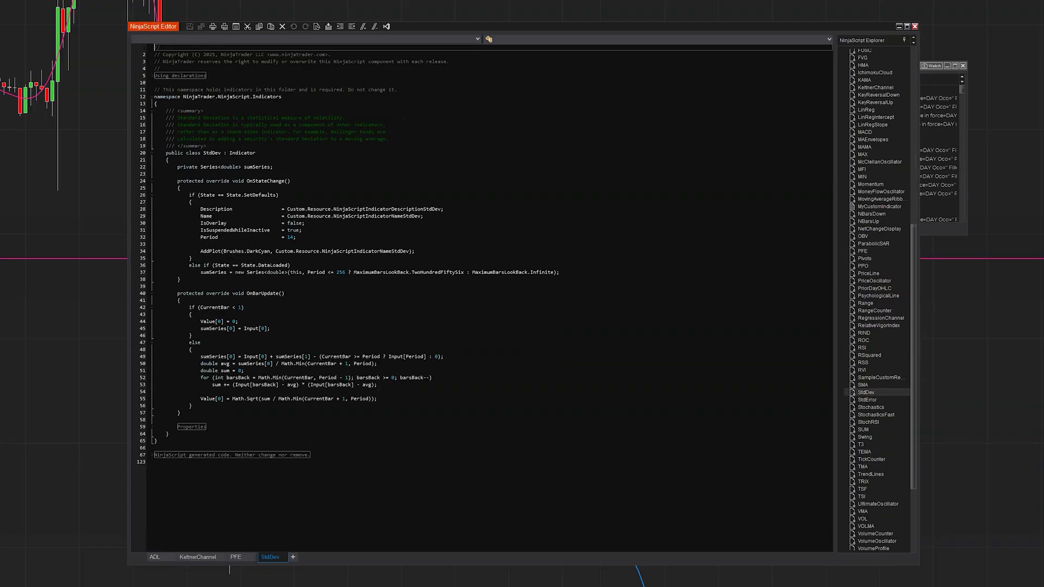
pyautogui.doubleClick(863, 391)
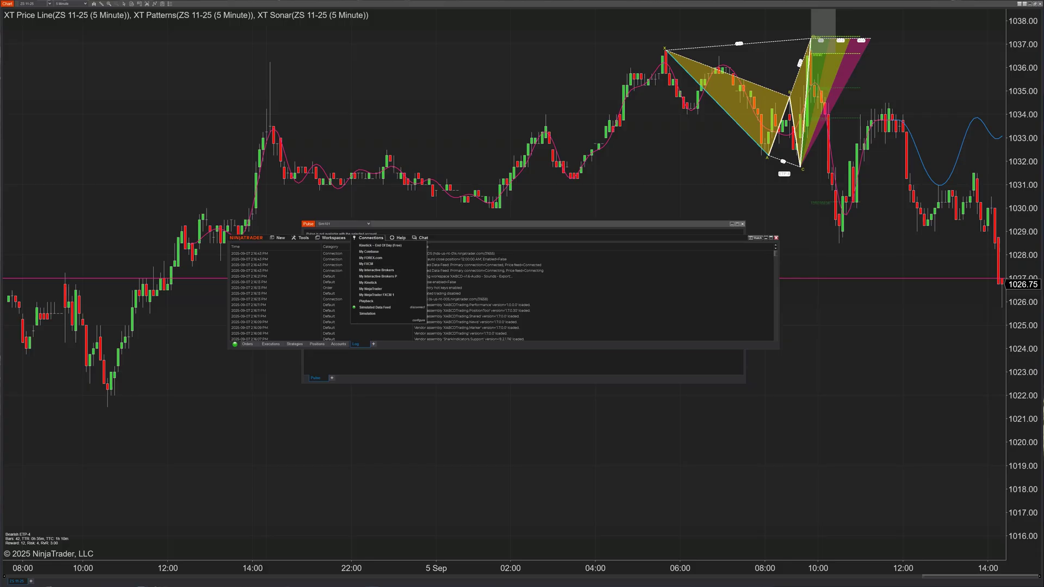
# Dismiss the connections list and bring the Pulse window to the front.
pyautogui.press('Escape')
pyautogui.hotkey('alt', 'Tab')
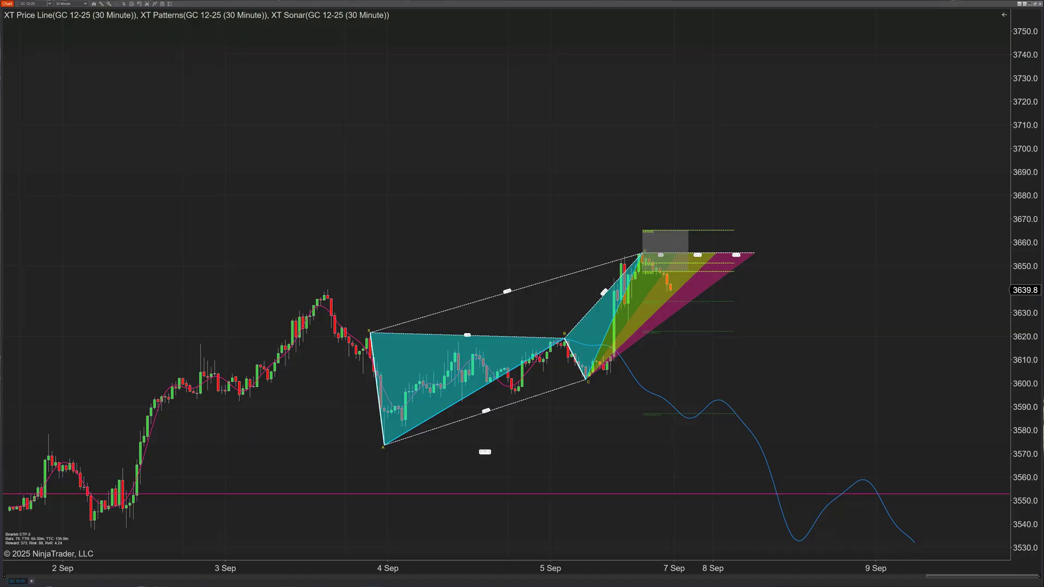
pyautogui.rightClick(490, 70)
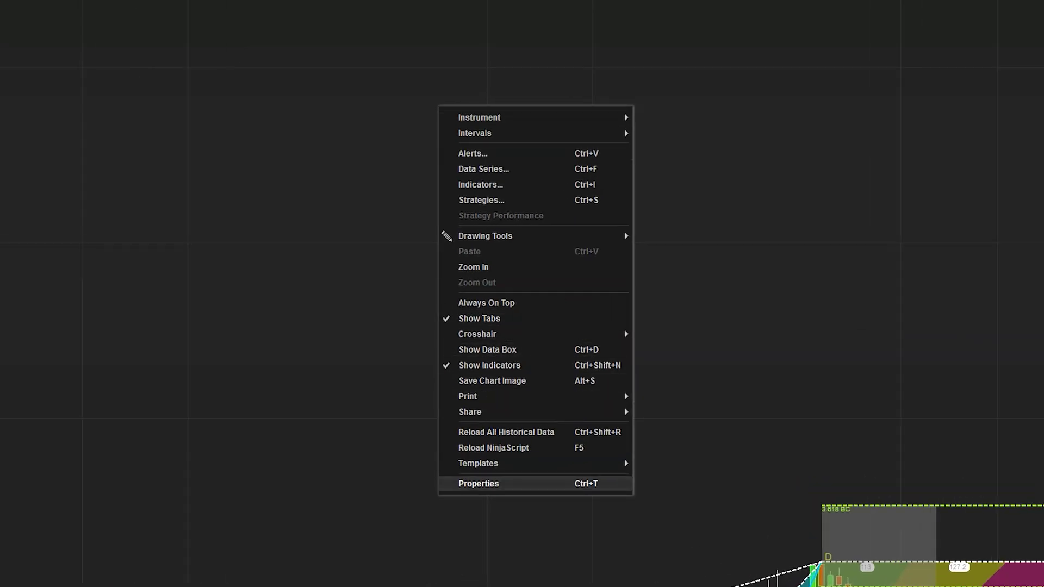
pyautogui.click(479, 483)
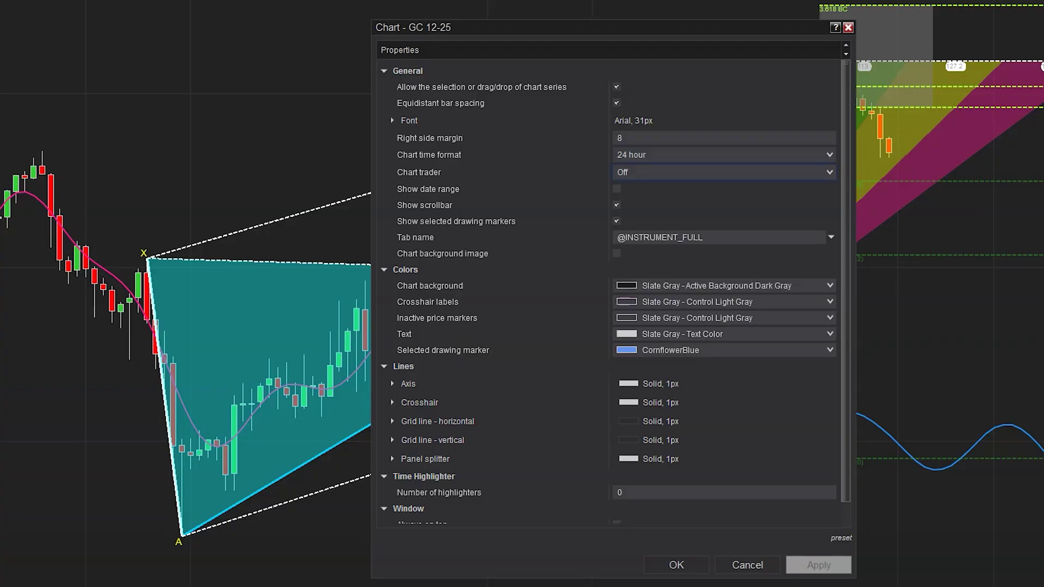
pyautogui.click(723, 155)
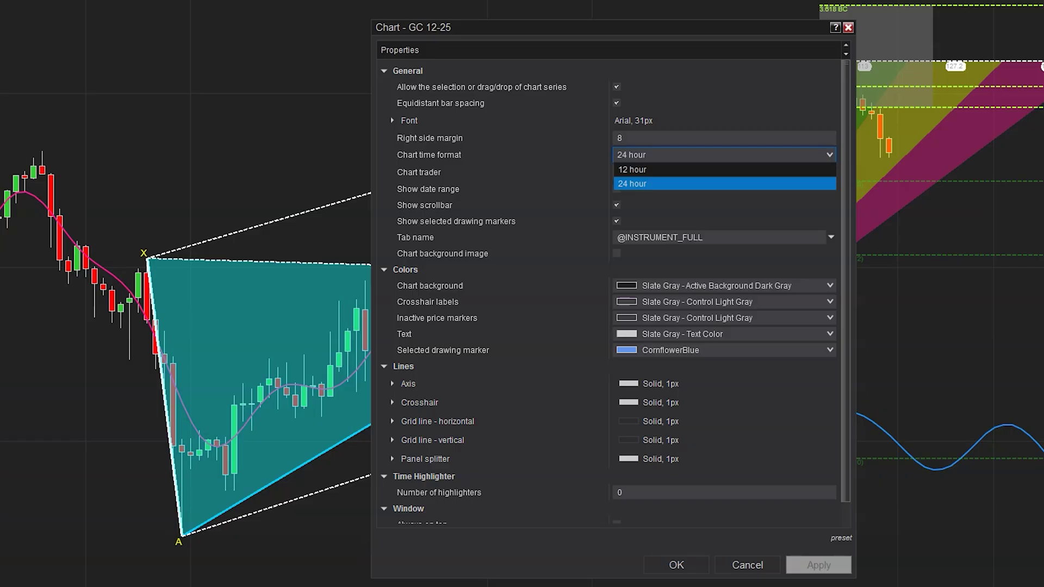
pyautogui.press('Escape')
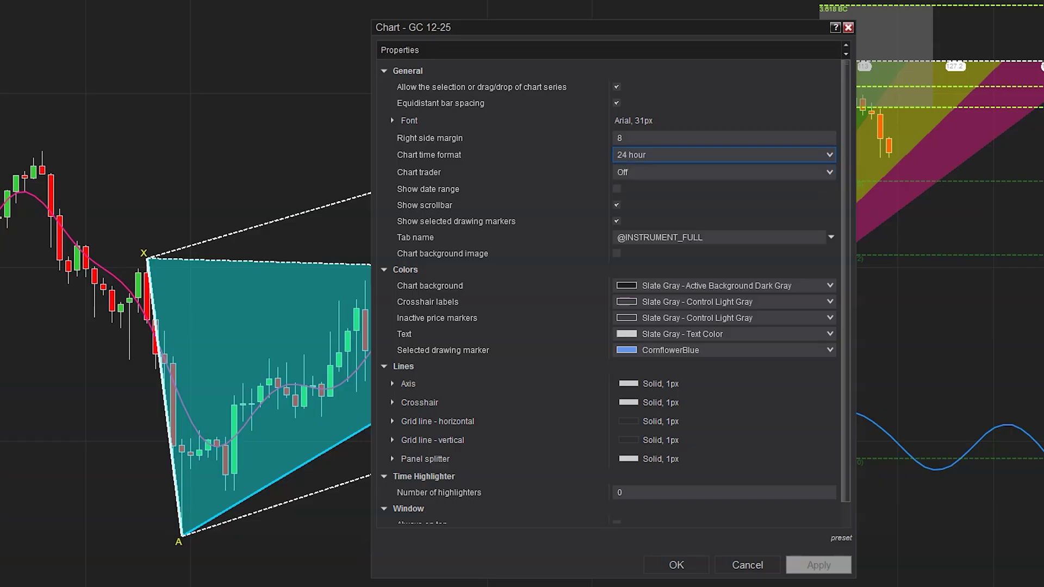
pyautogui.hotkey('alt', 'Down')
pyautogui.press('Escape')
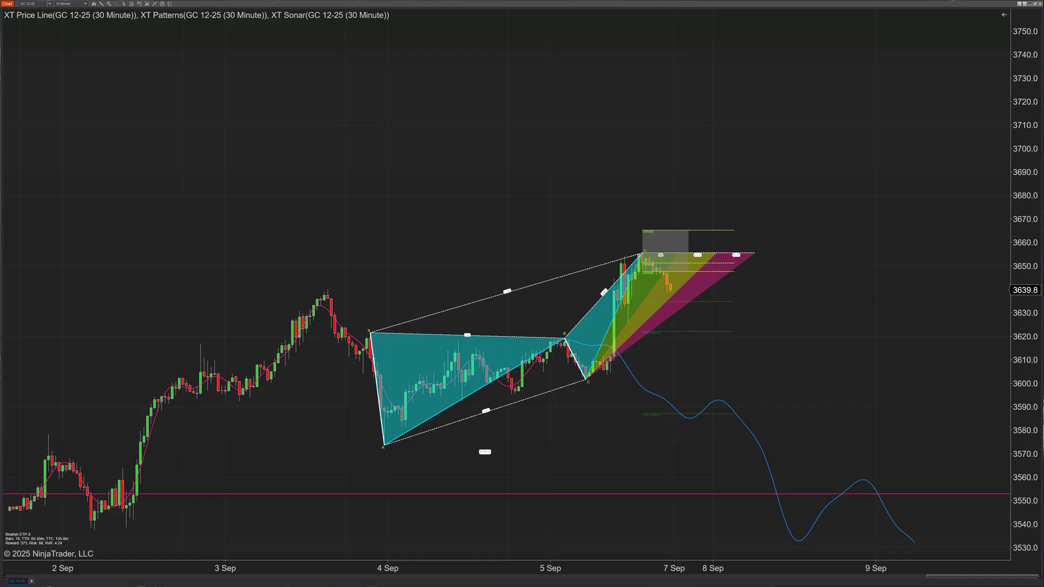
# Open the GC 12-25 chart's Indicators dialog and scroll to the end of the Available list.
pyautogui.rightClick(420, 110)
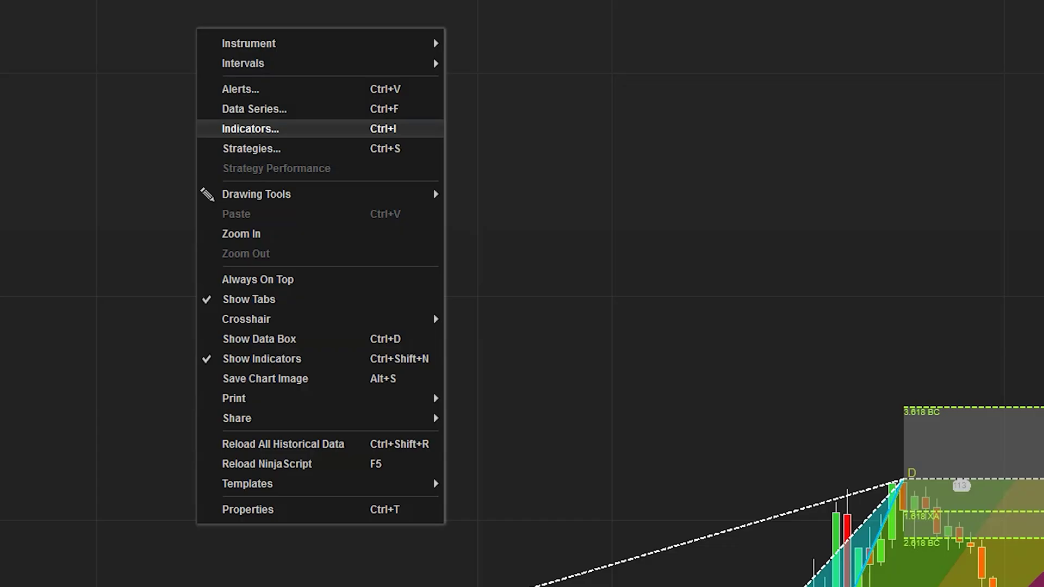
pyautogui.click(250, 129)
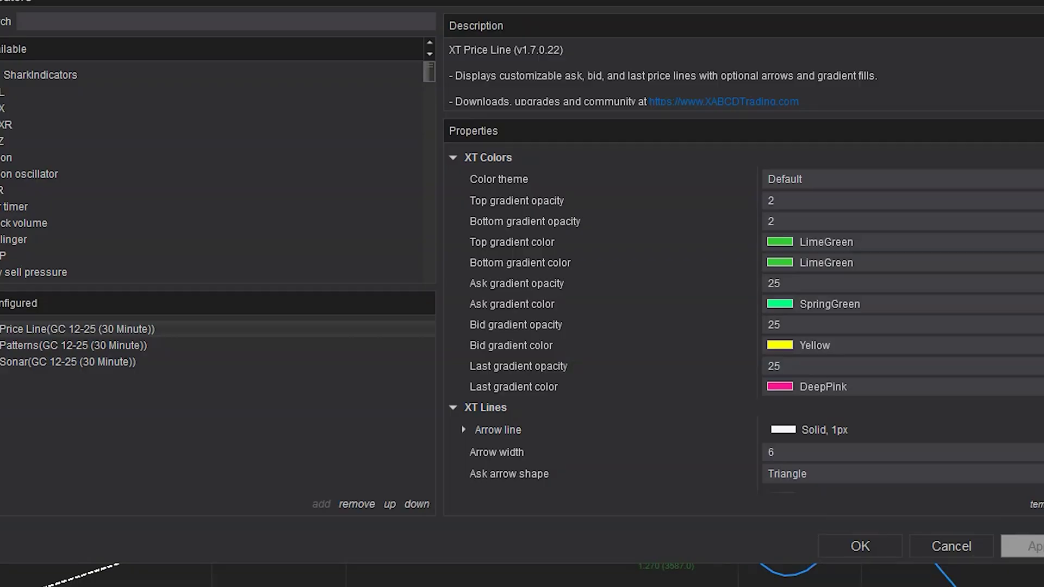
pyautogui.scroll(-10, 218, 174)
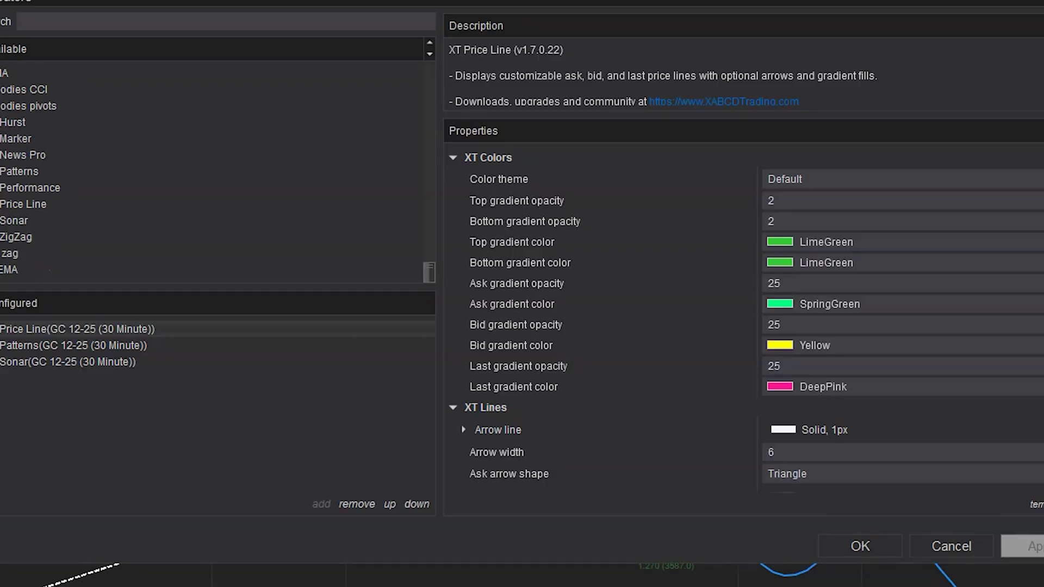